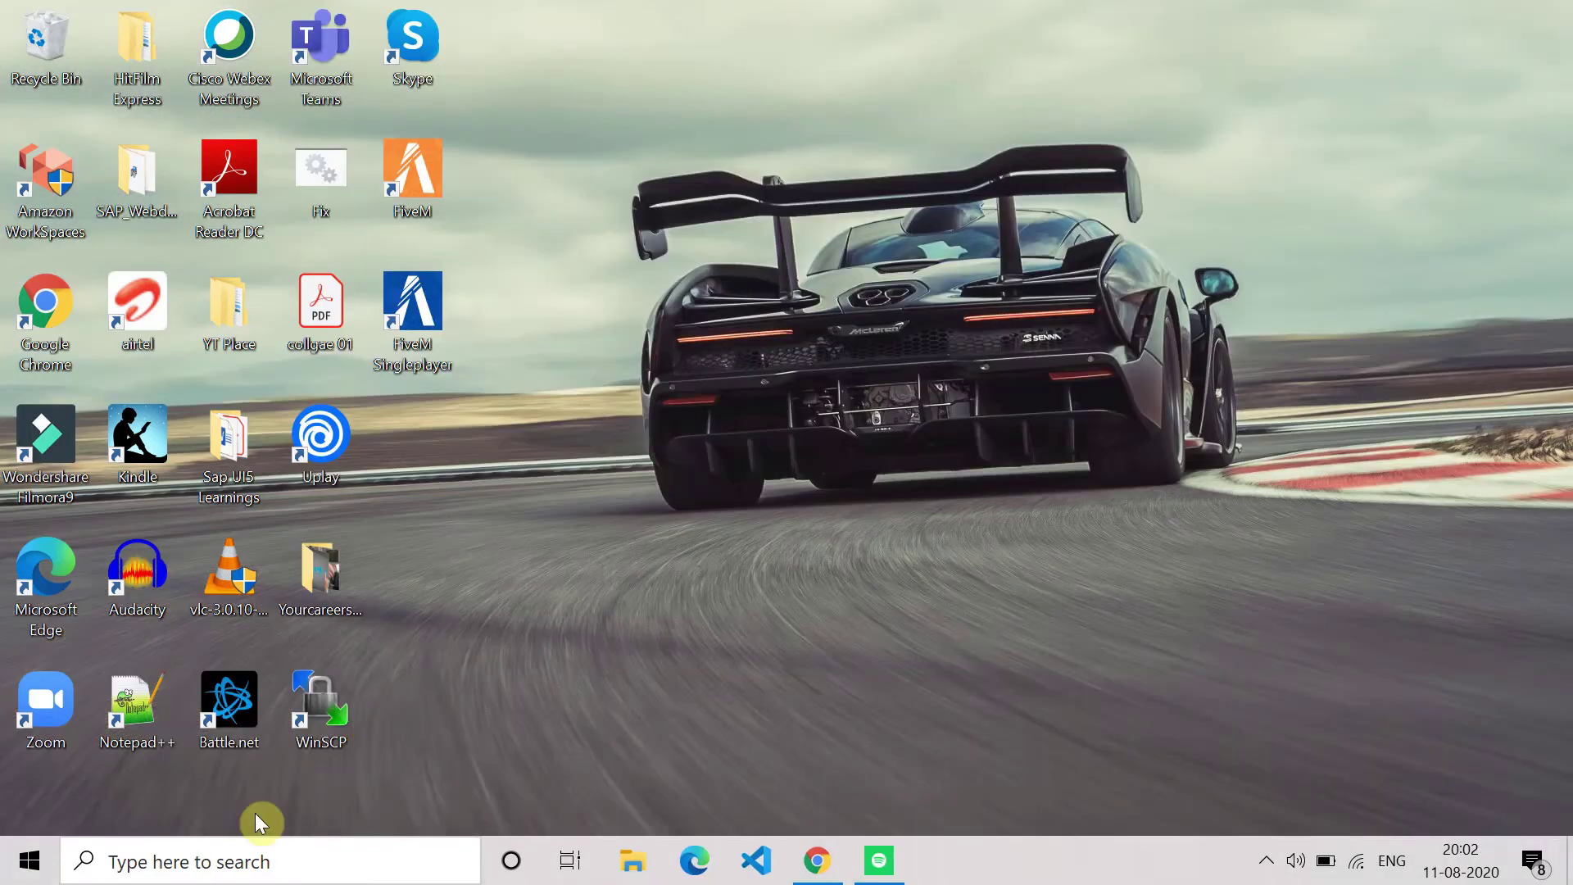
# Step: Search Windows for "trouble" and open the Troubleshoot settings
pyautogui.click(219, 871)
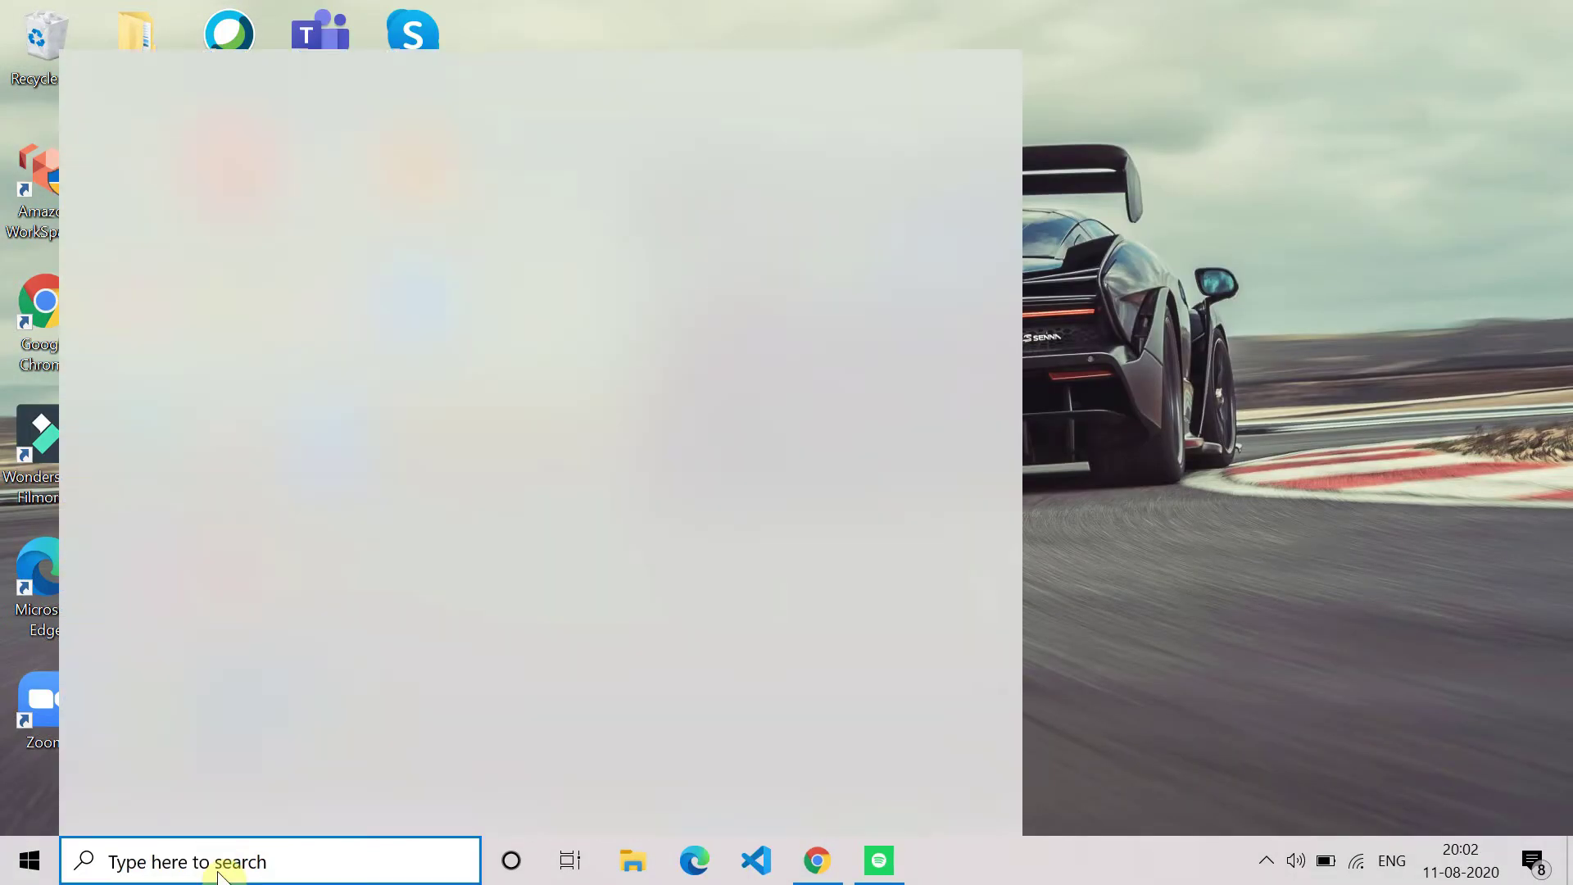
pyautogui.write('trou')
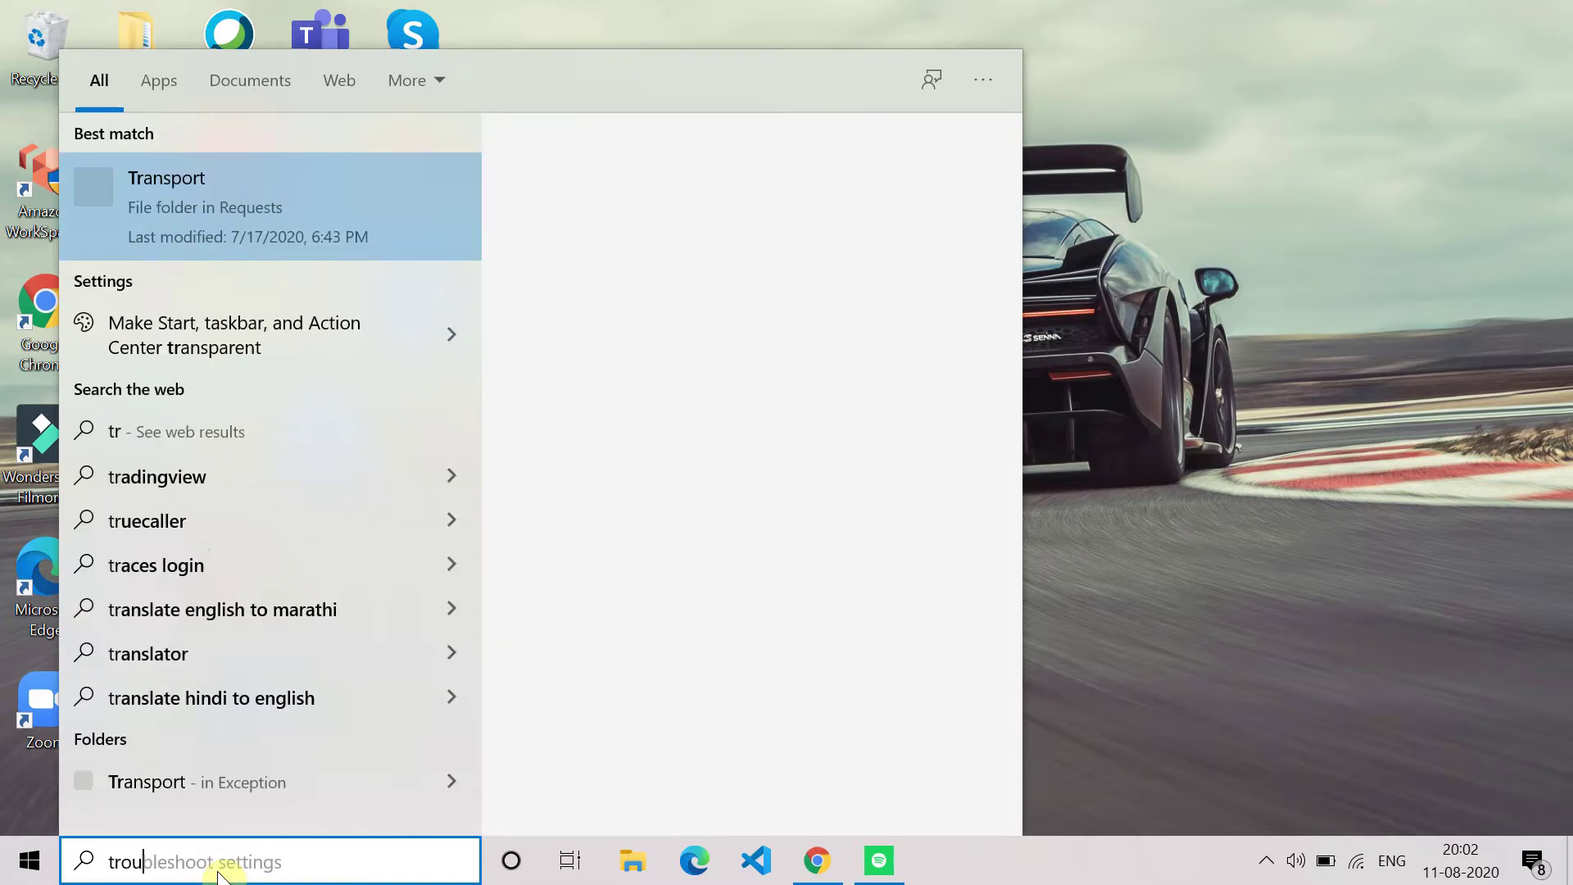
pyautogui.write('ble')
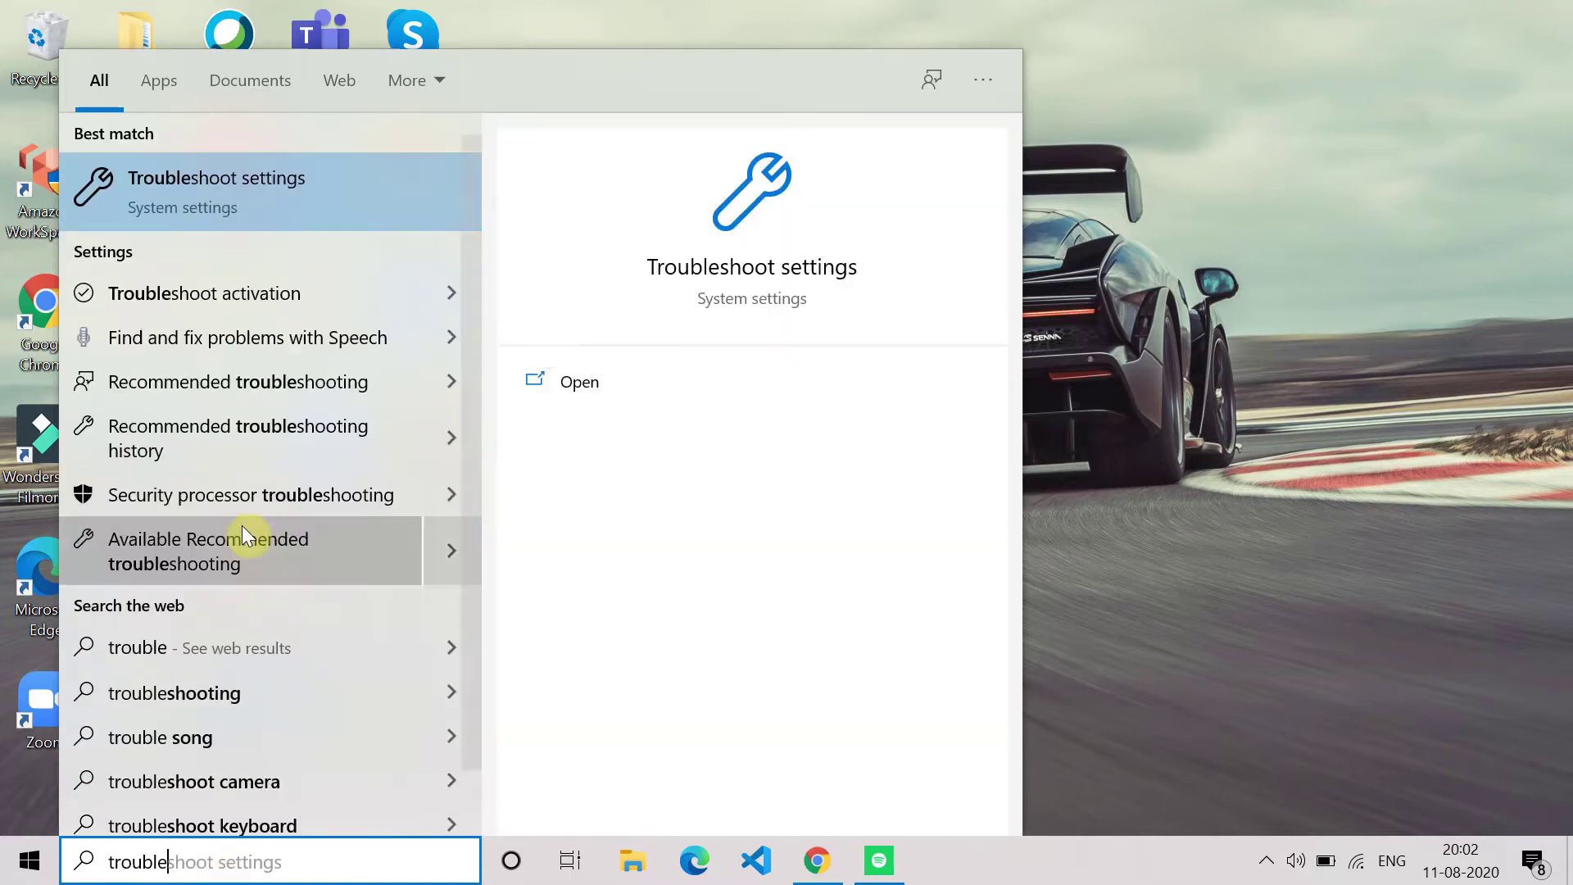
pyautogui.click(610, 376)
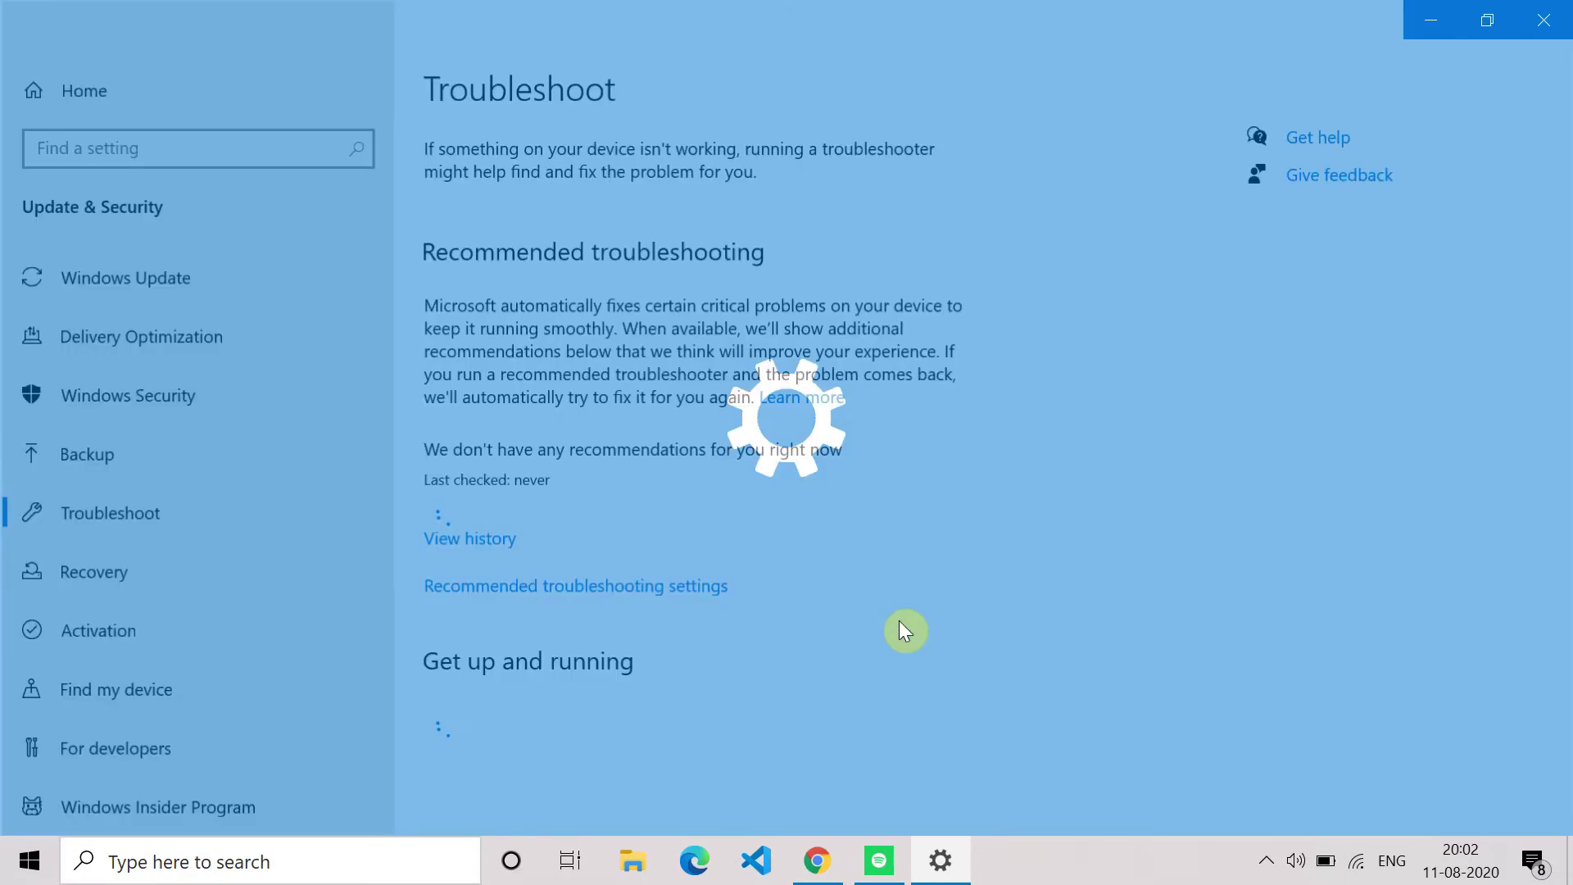
# Step: Run the Bluetooth troubleshooter and close it once it has completed
pyautogui.scroll(-5, 804, 587)
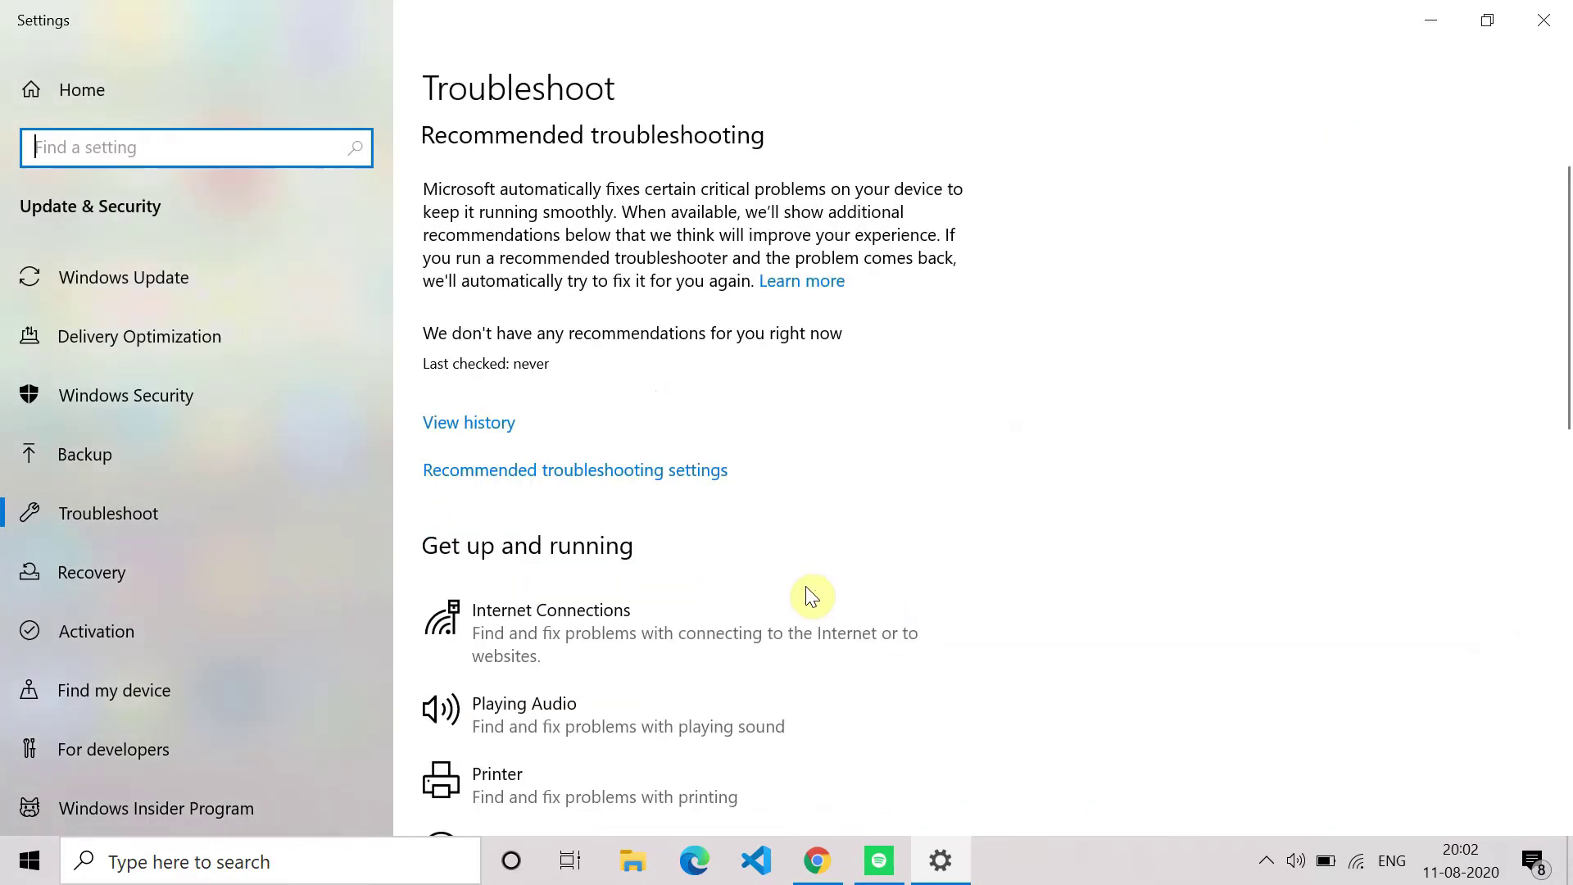
pyautogui.click(682, 646)
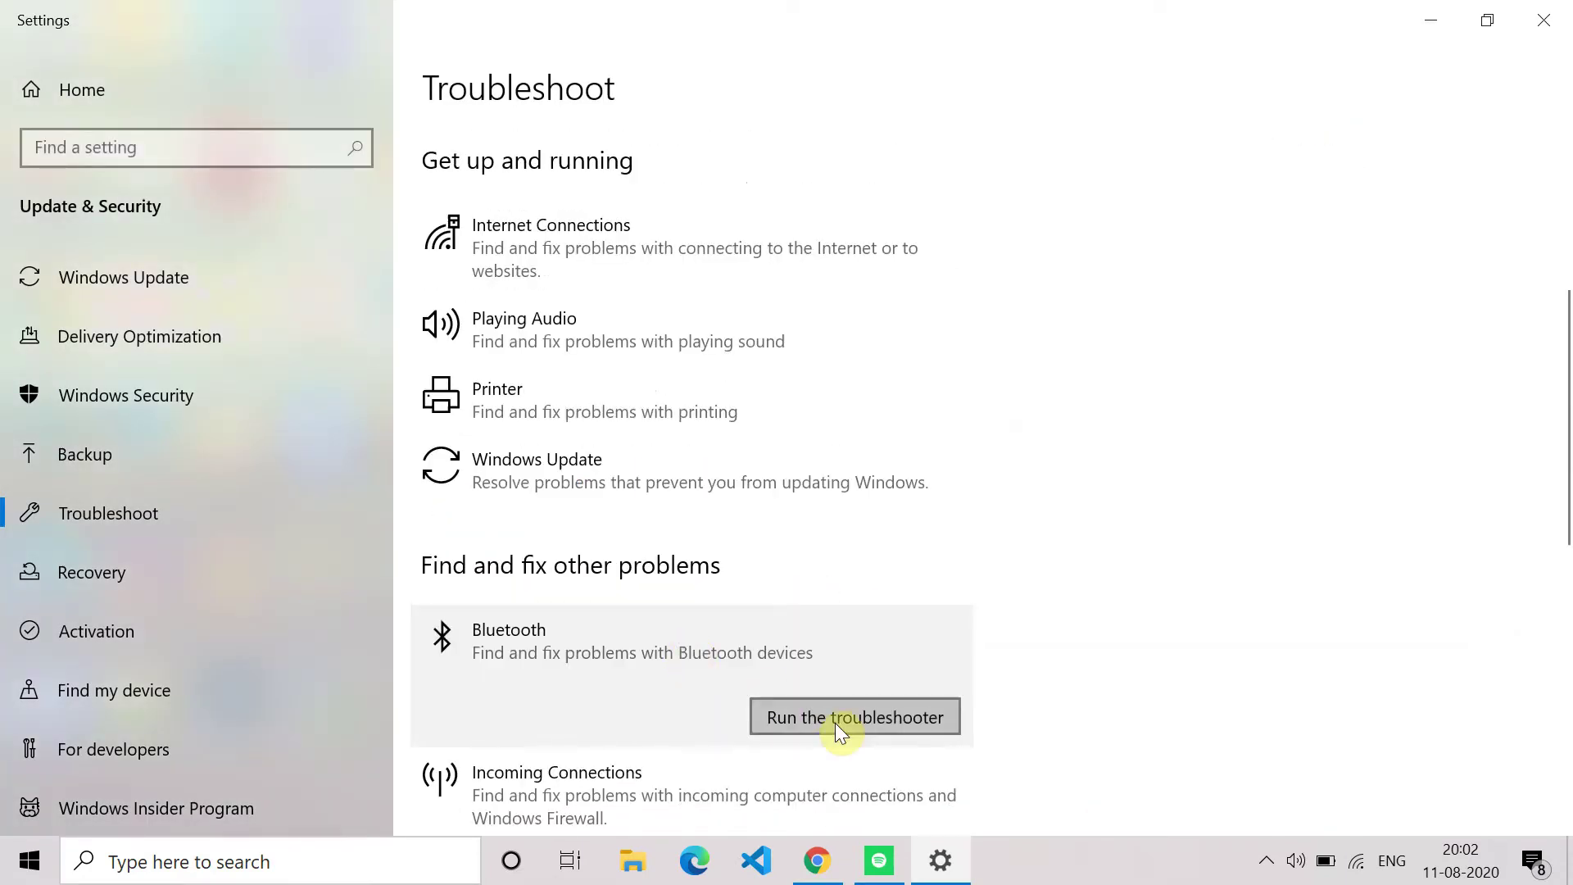
pyautogui.click(835, 724)
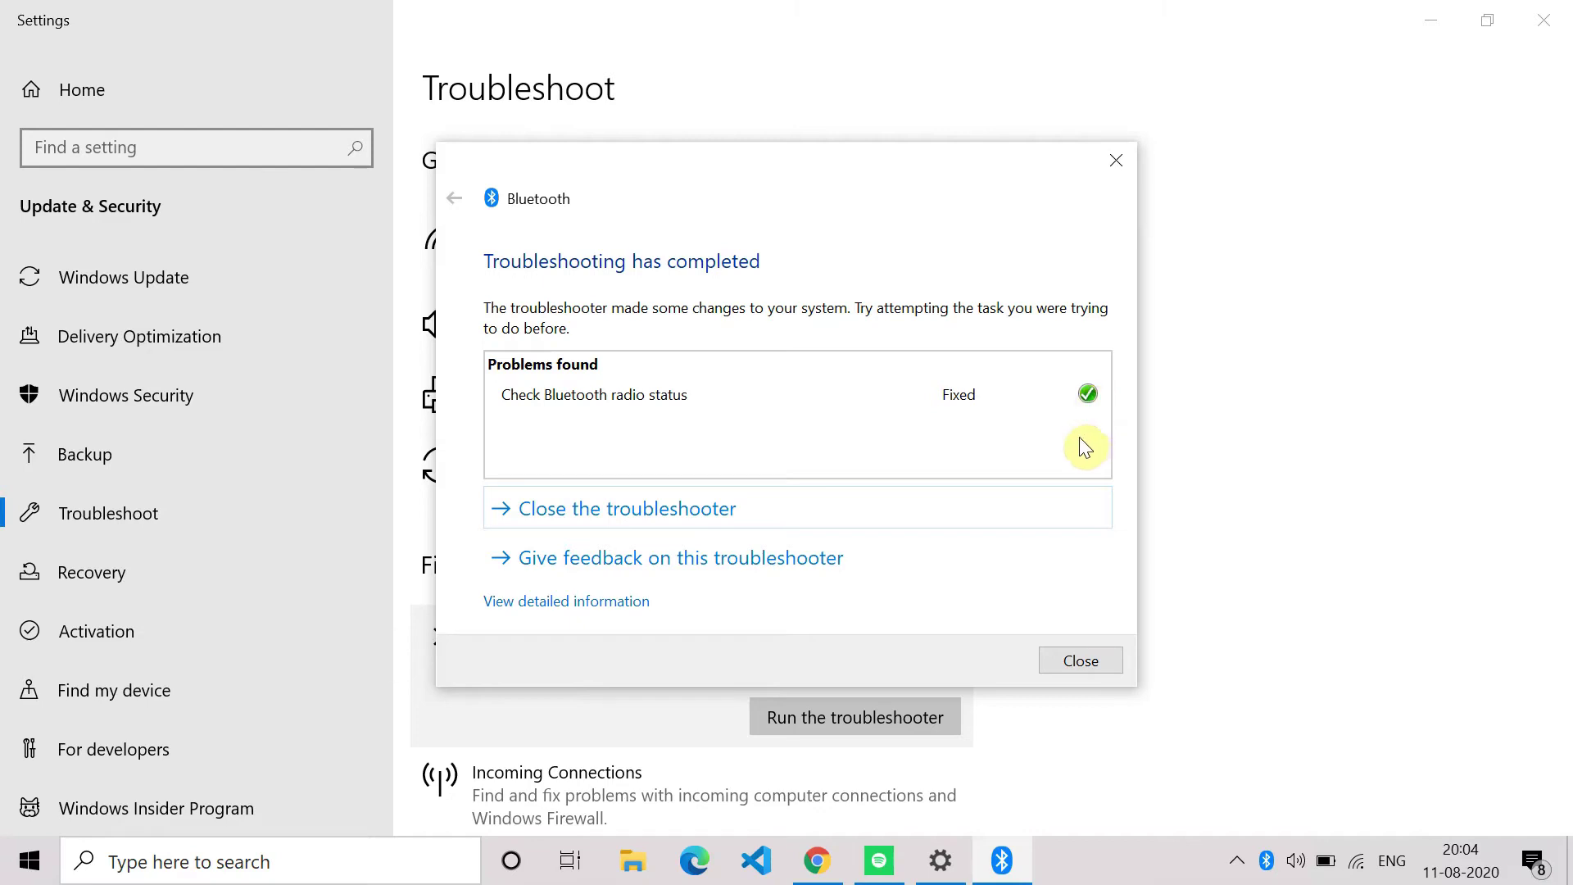
pyautogui.click(1063, 510)
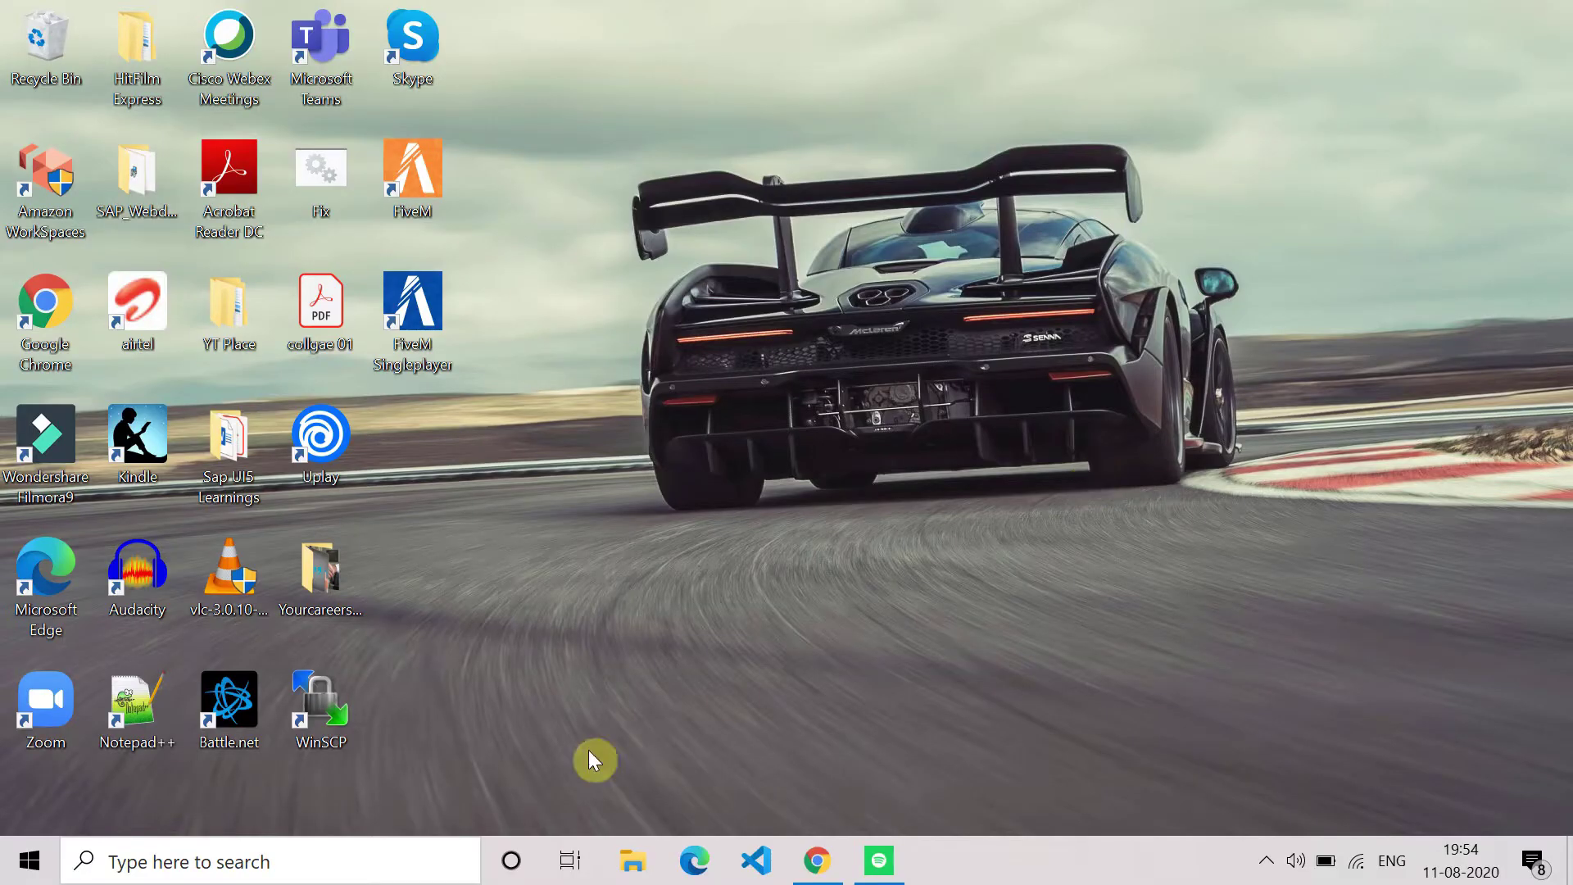
# Step: Search Windows for "services" and open the Services app
pyautogui.click(363, 862)
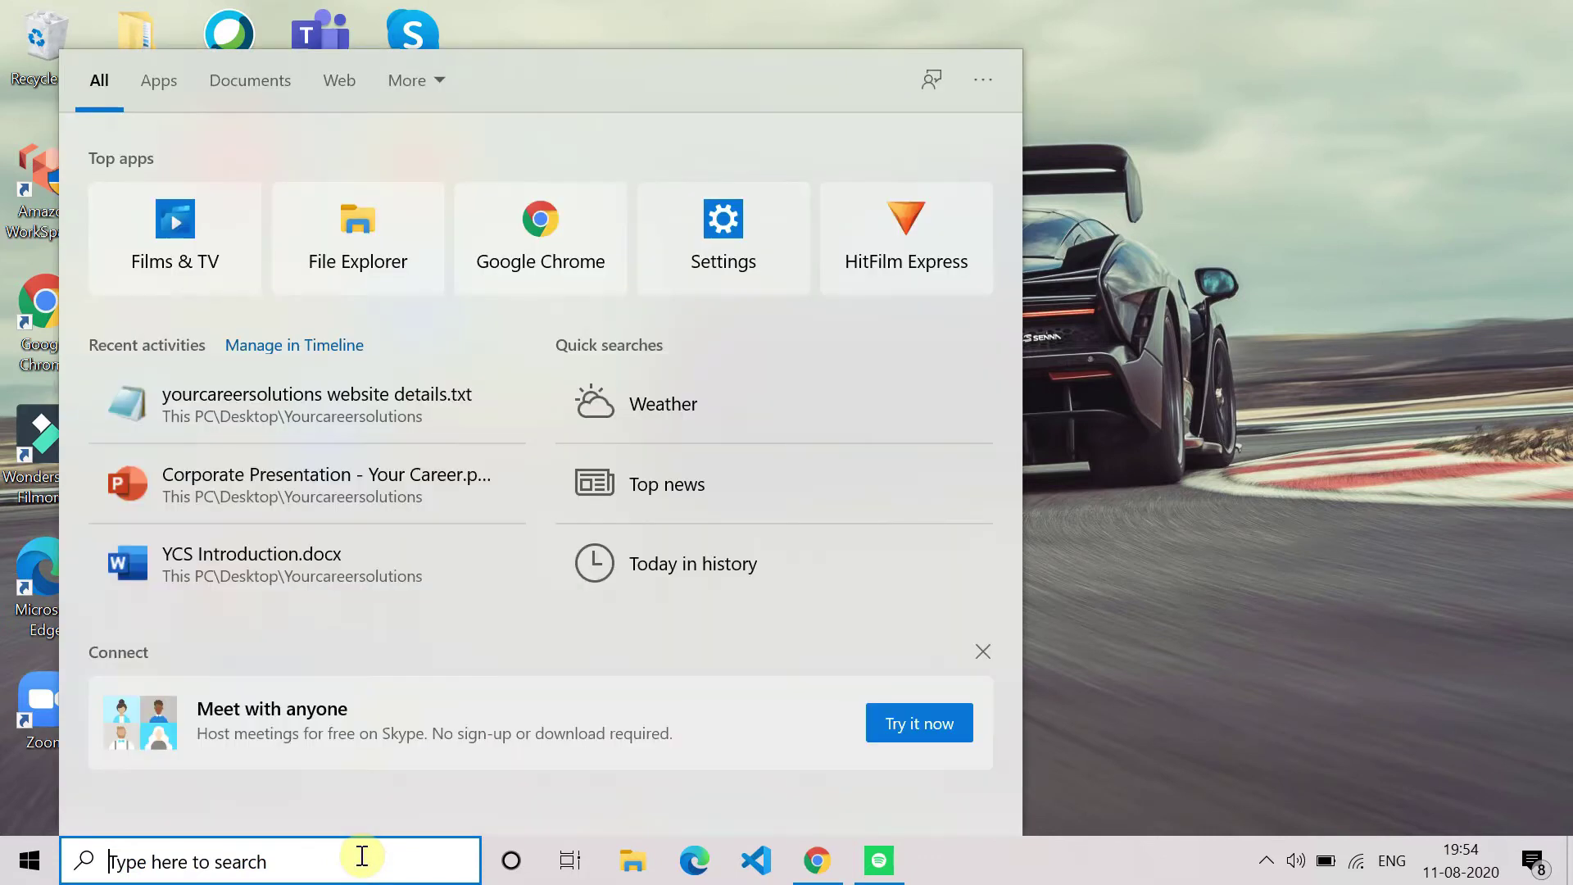
pyautogui.write('services')
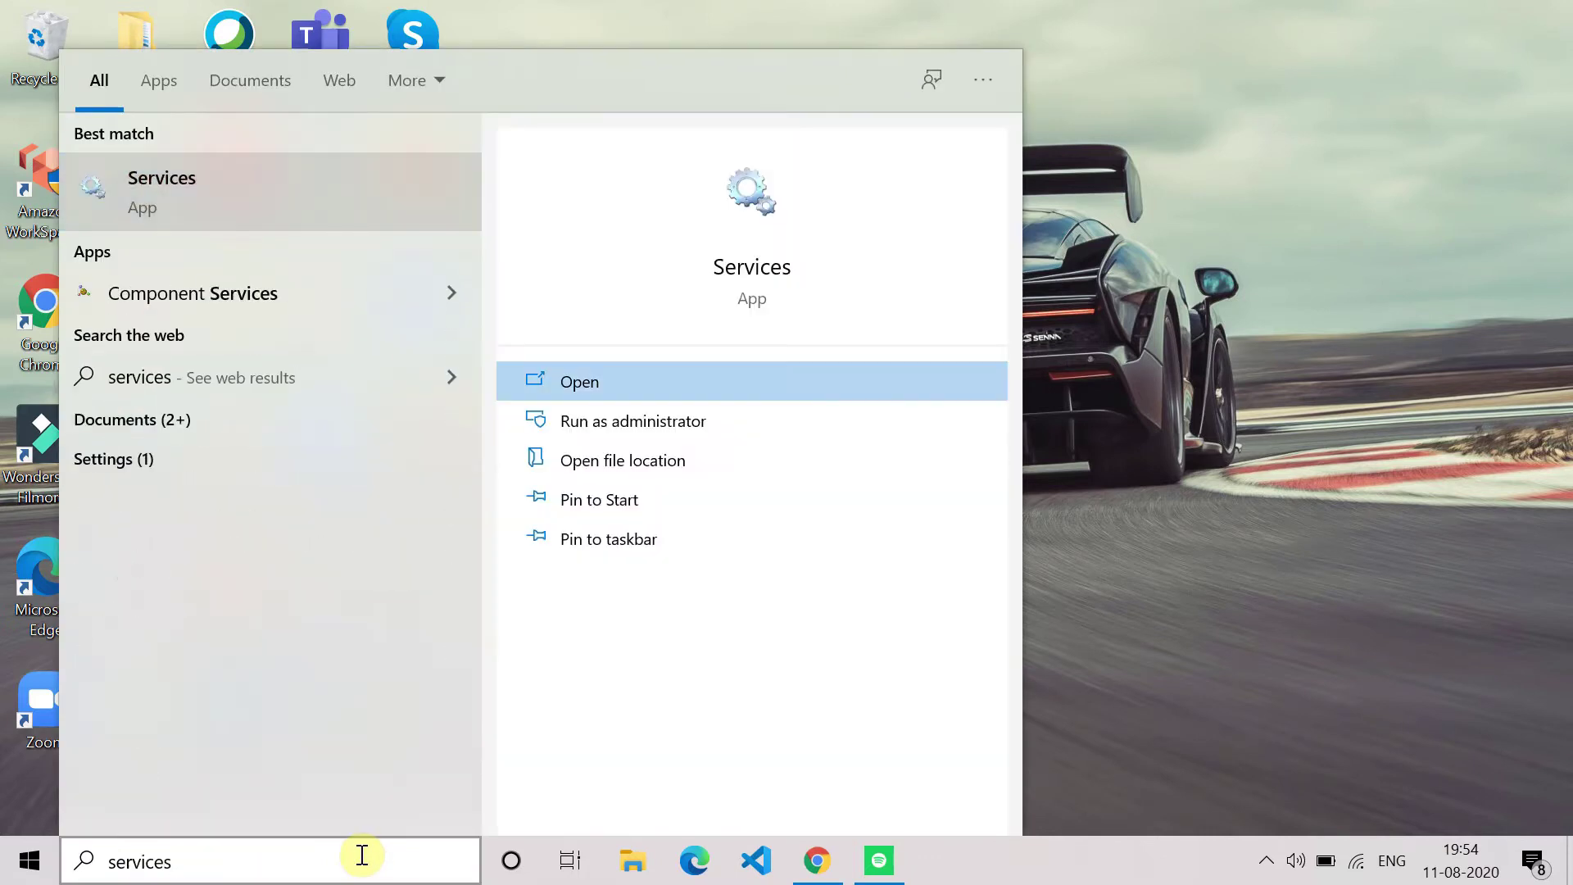
pyautogui.click(579, 382)
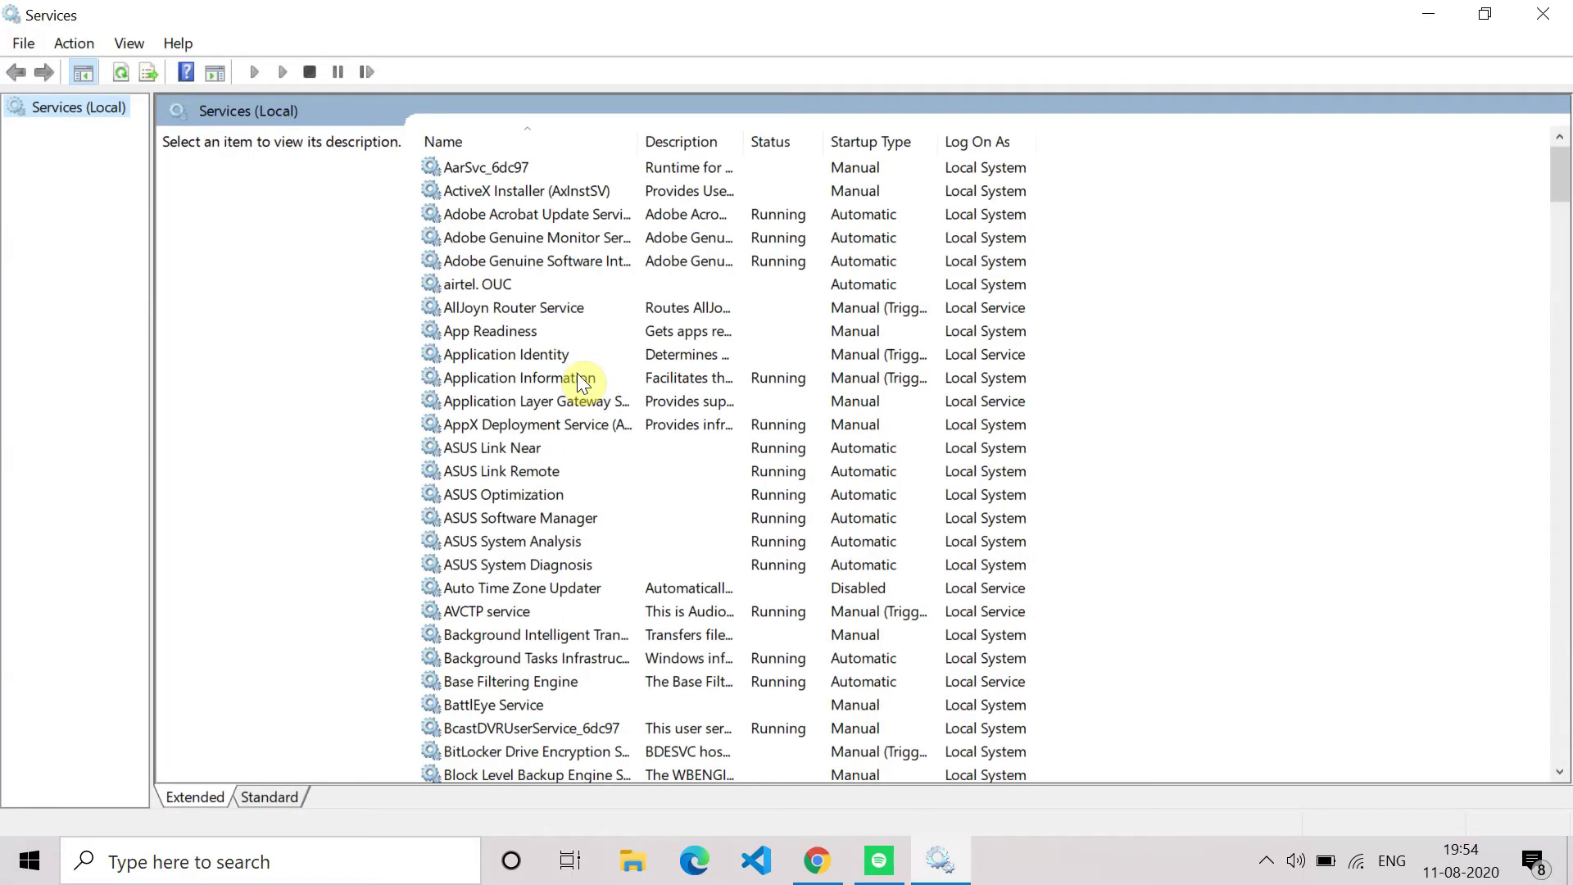
# Step: Set the startup type of the Bluetooth Audio Gateway Service to Automatic and confirm its properties
pyautogui.scroll(-2, 635, 430)
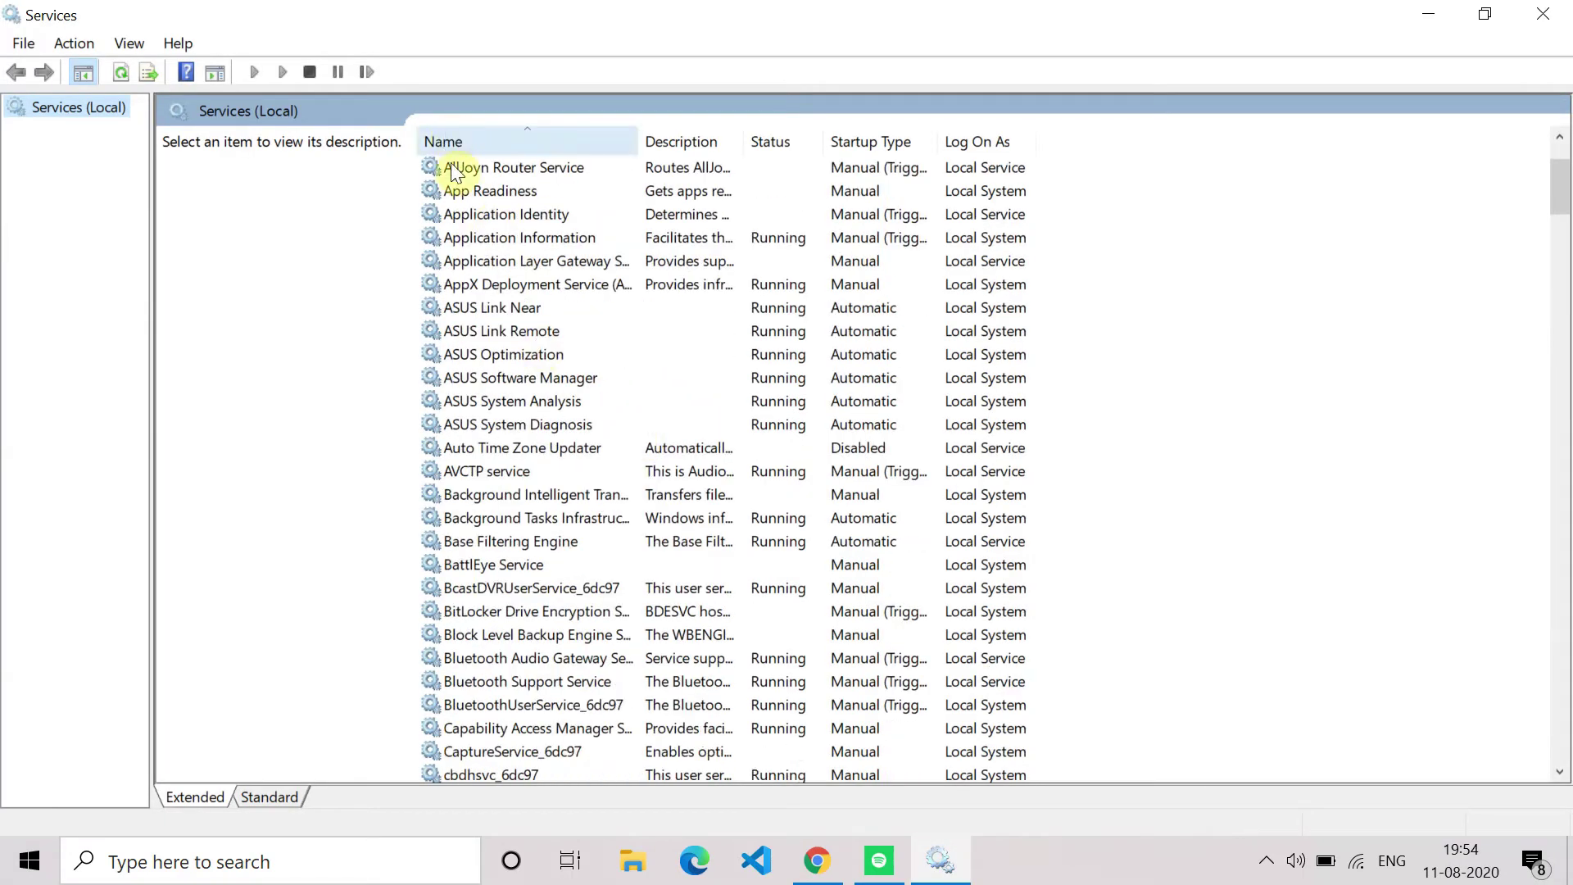
pyautogui.scroll(-1, 510, 492)
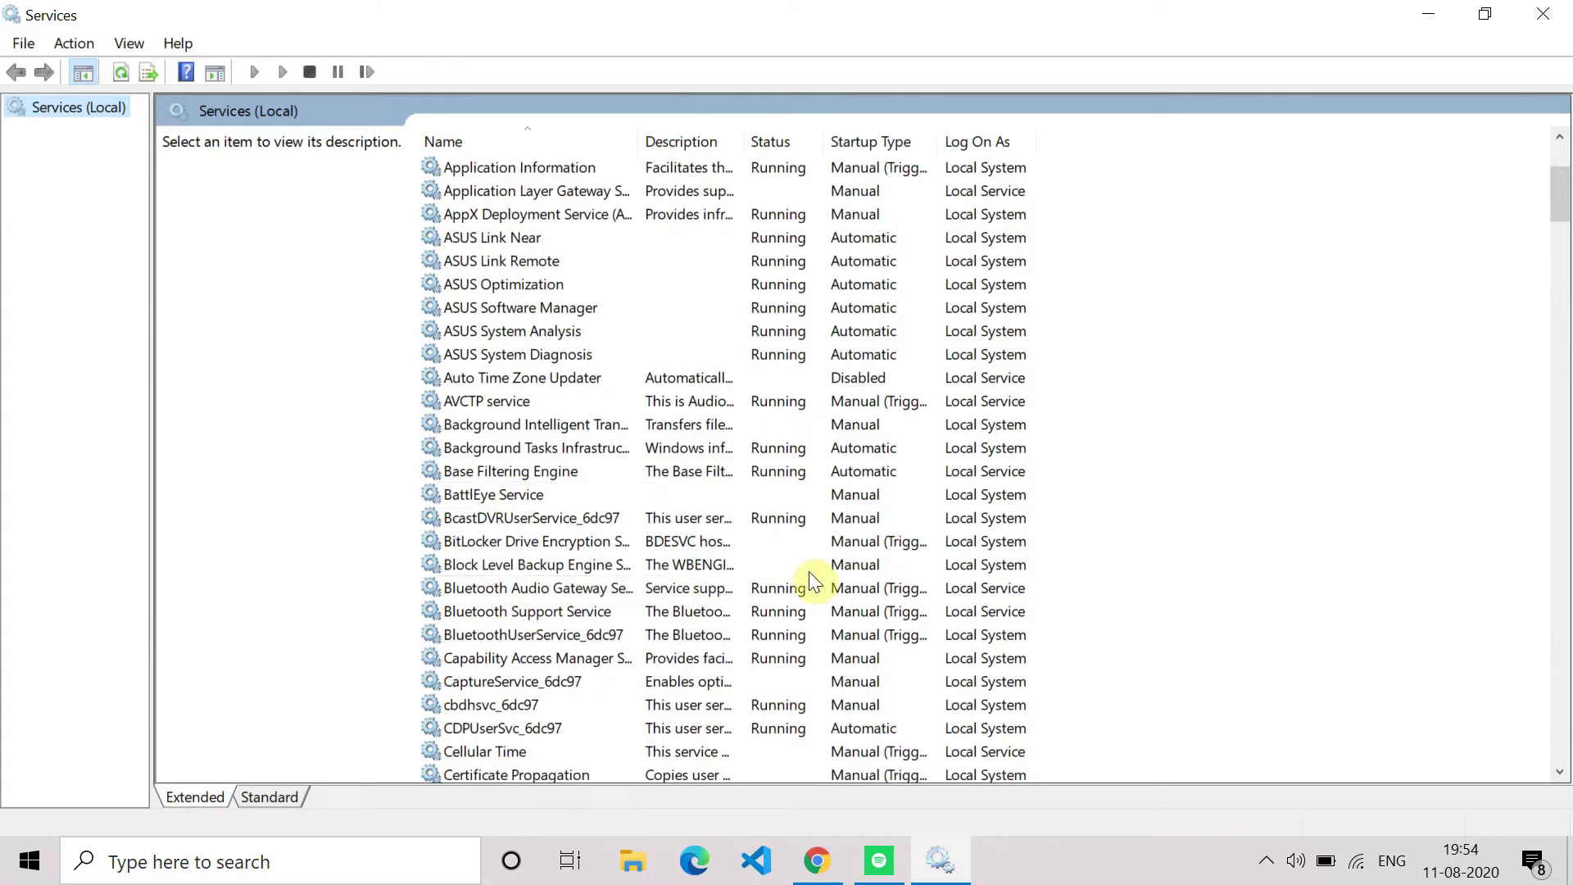
pyautogui.click(554, 593)
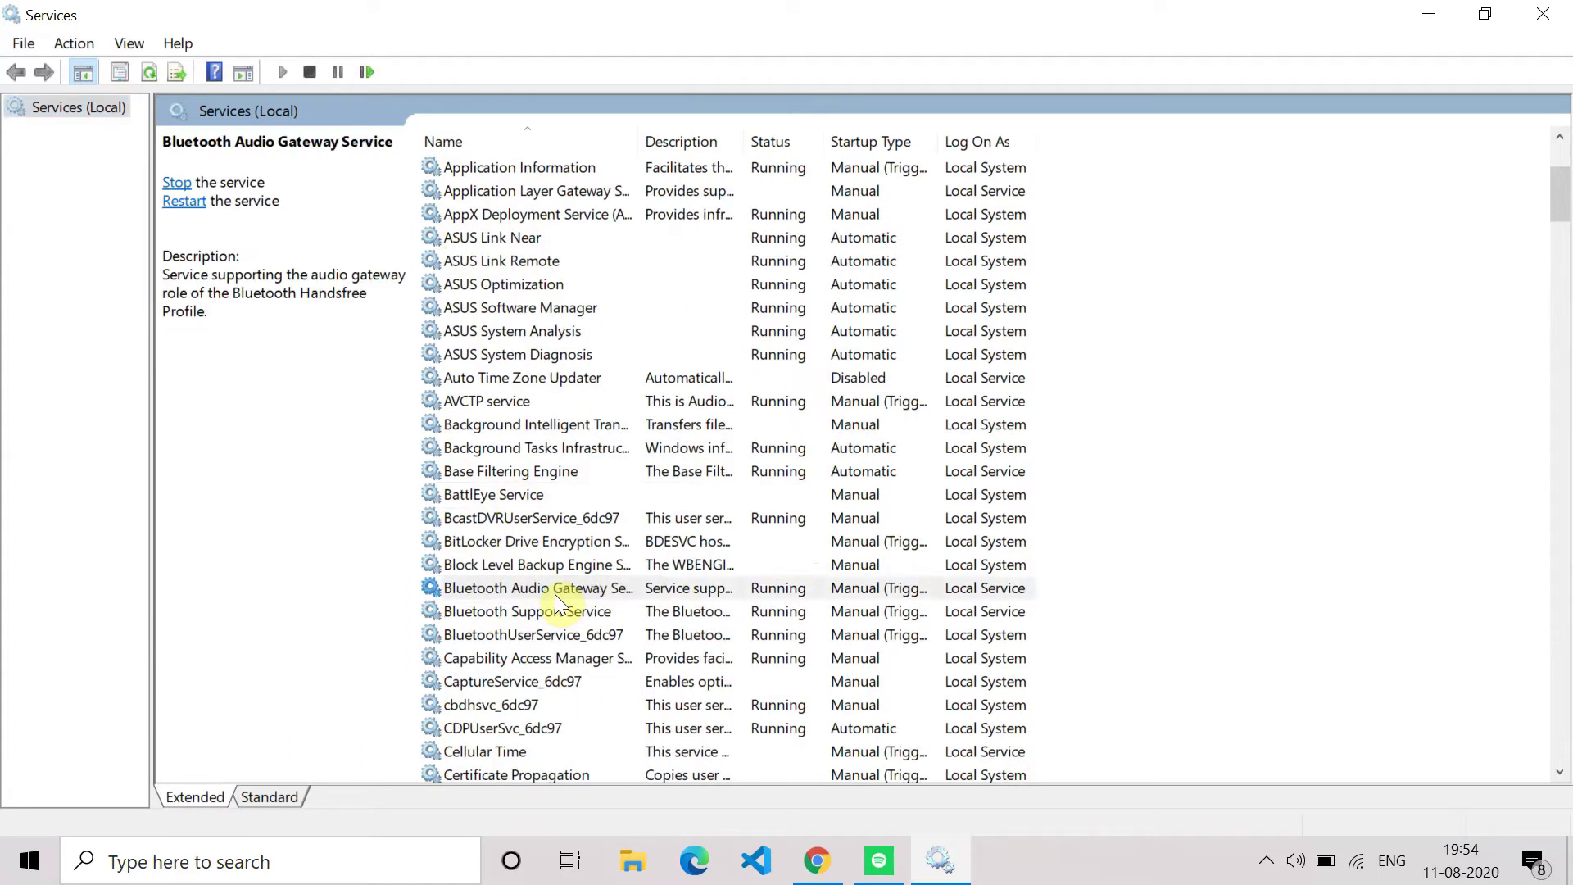
pyautogui.rightClick(693, 586)
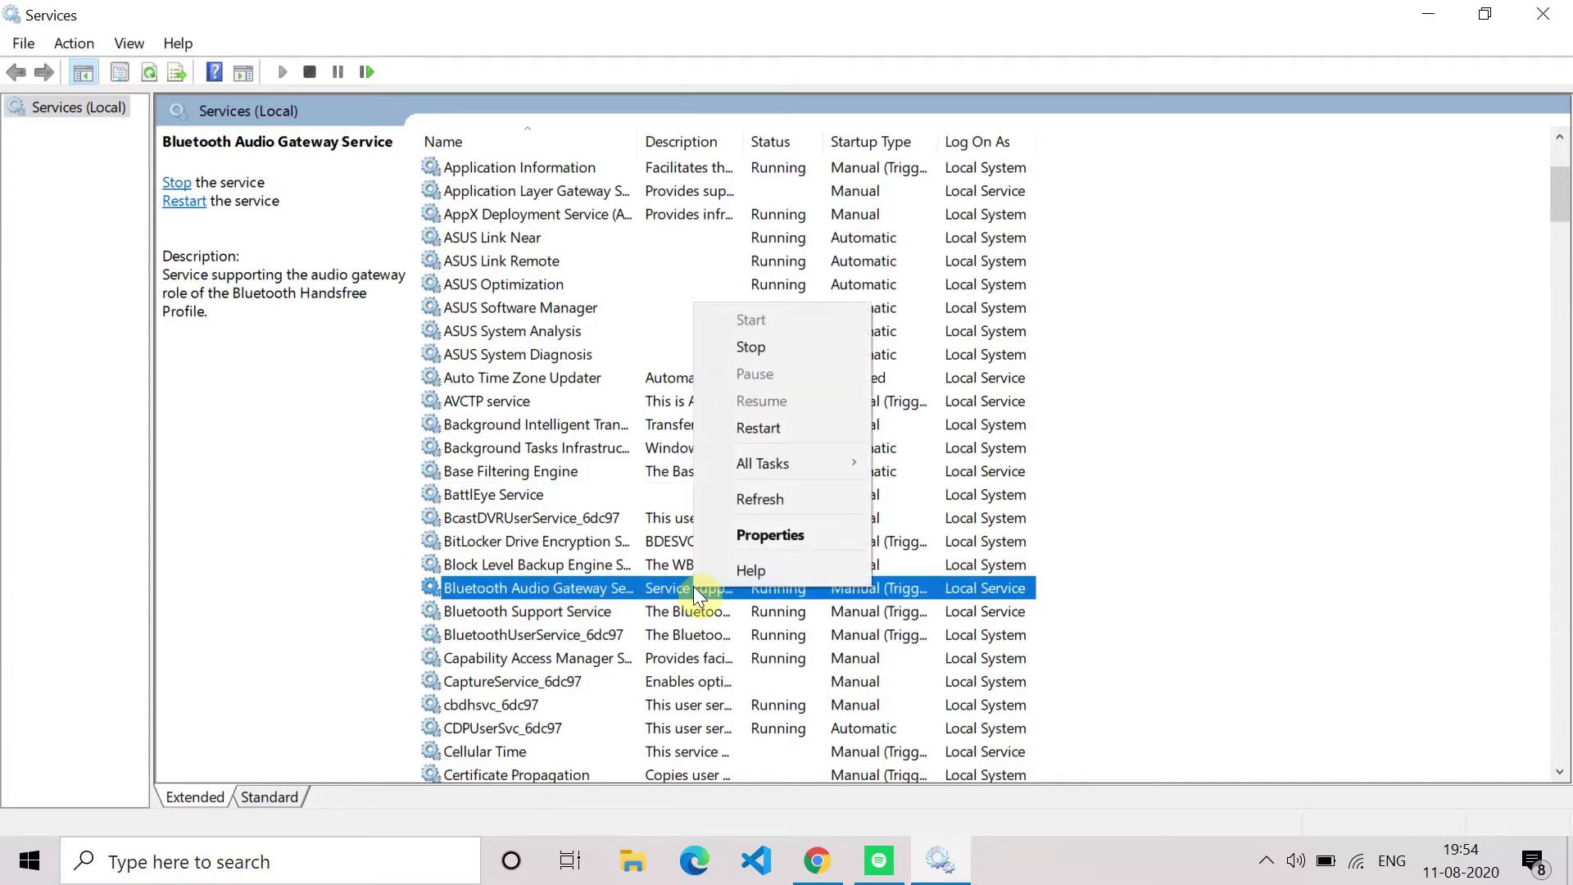
pyautogui.doubleClick(636, 593)
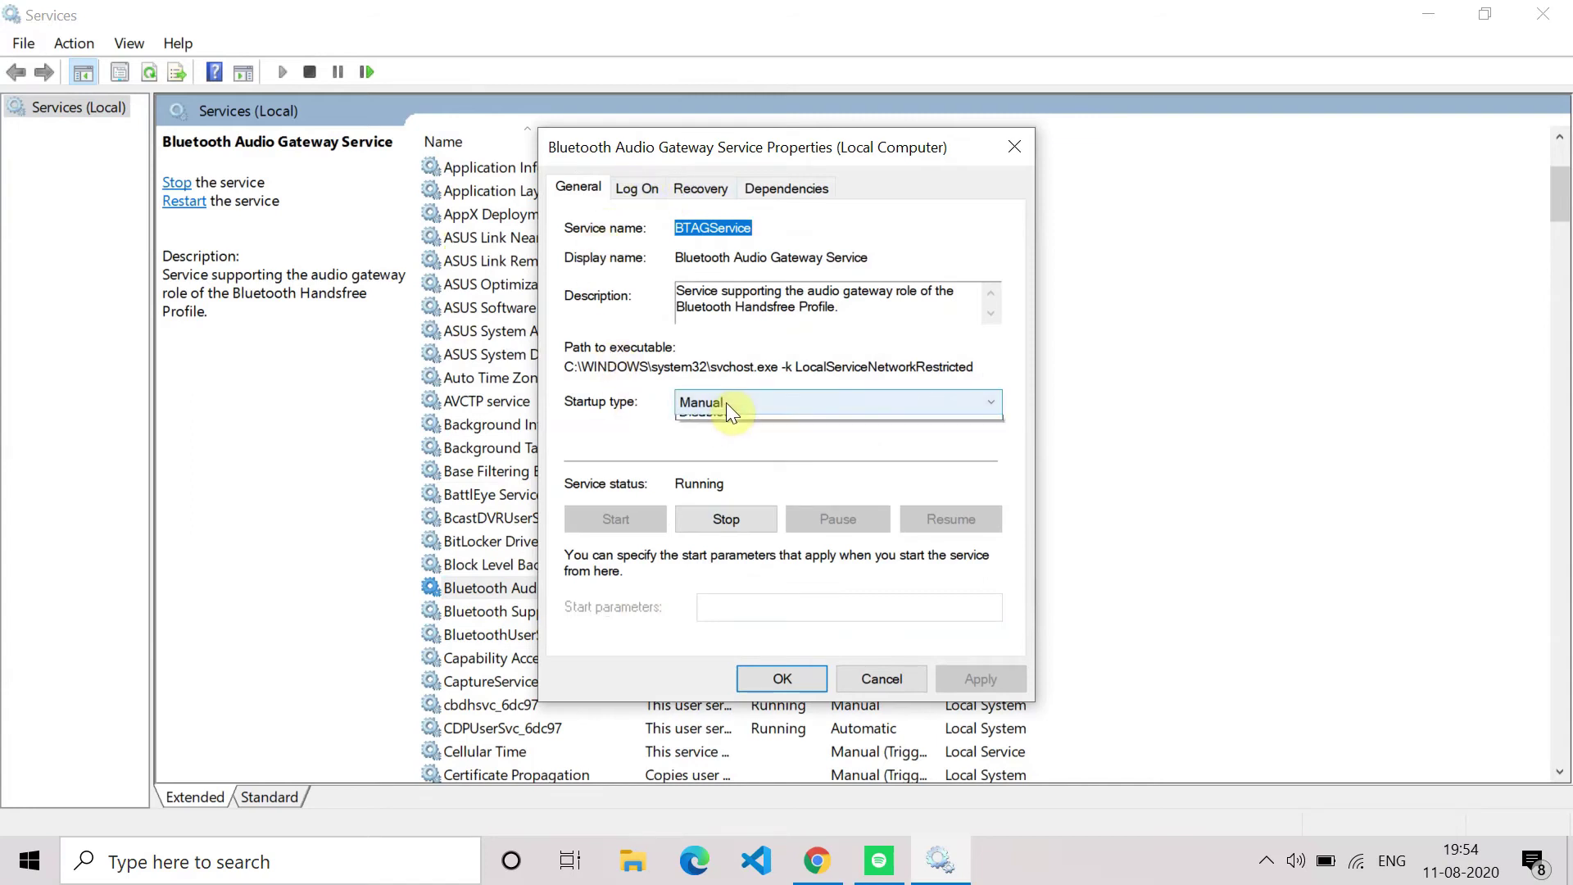
pyautogui.click(726, 402)
pyautogui.click(731, 436)
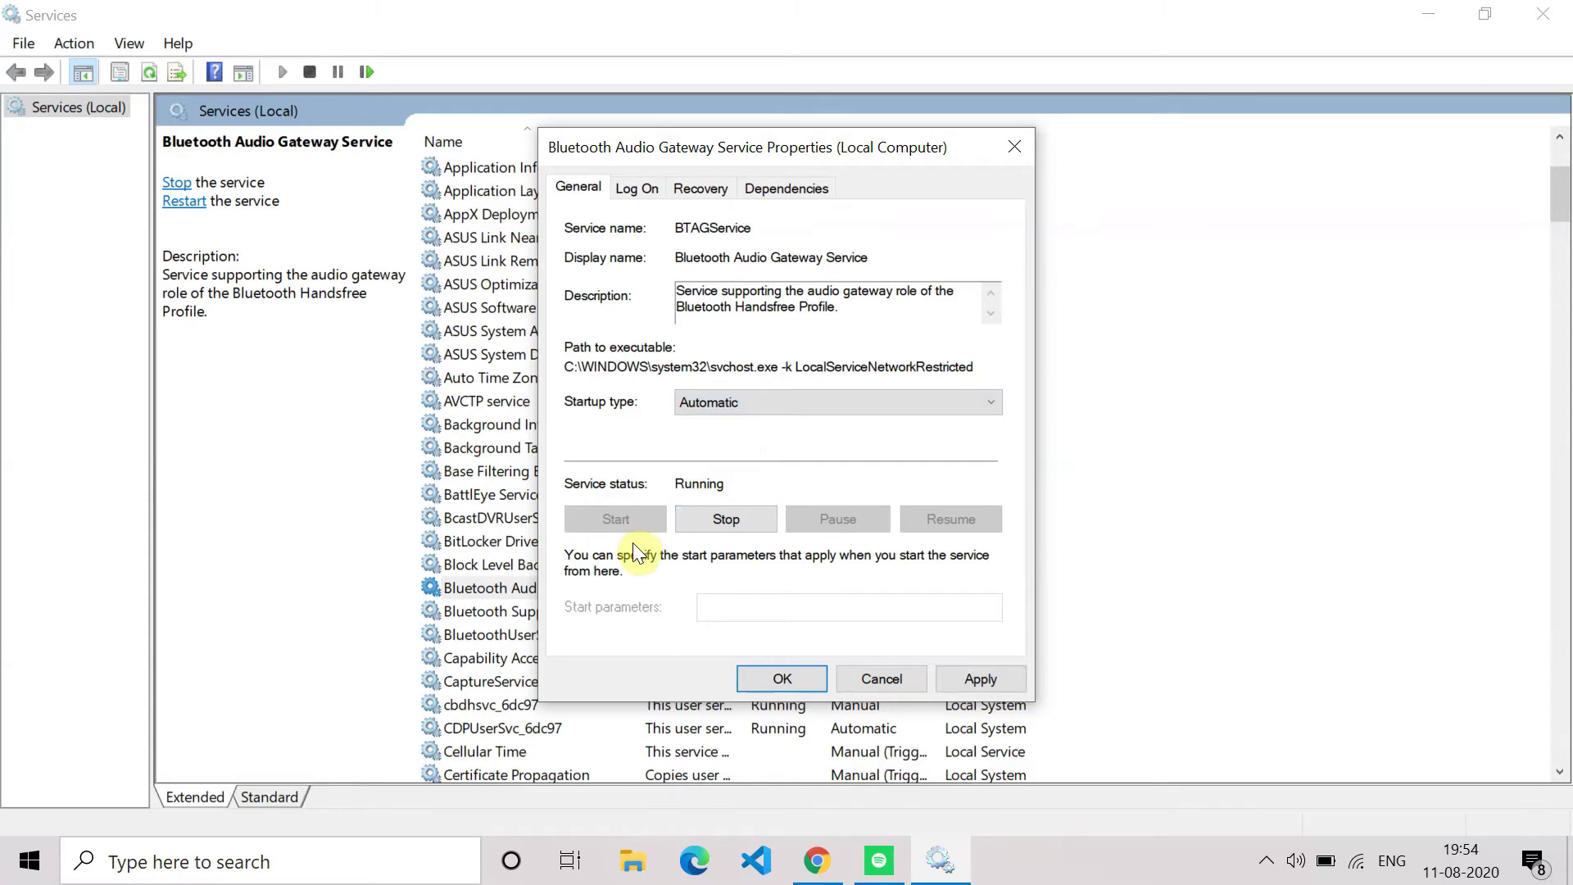
pyautogui.click(765, 681)
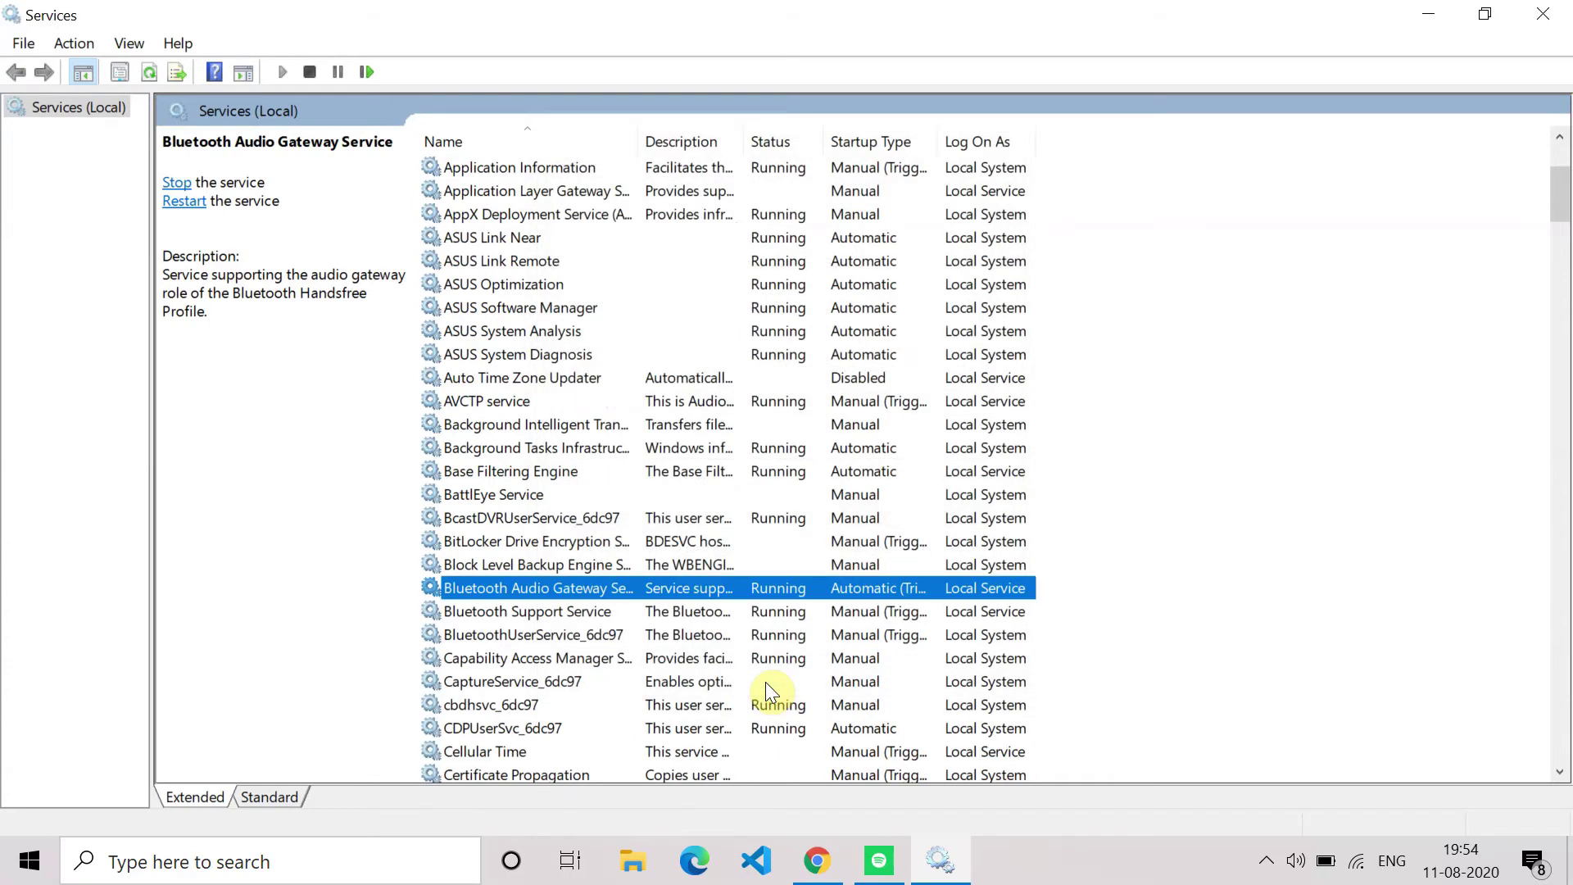
# Step: Set the startup type of the Bluetooth Support Service to Automatic, apply the change and close its properties
pyautogui.click(592, 618)
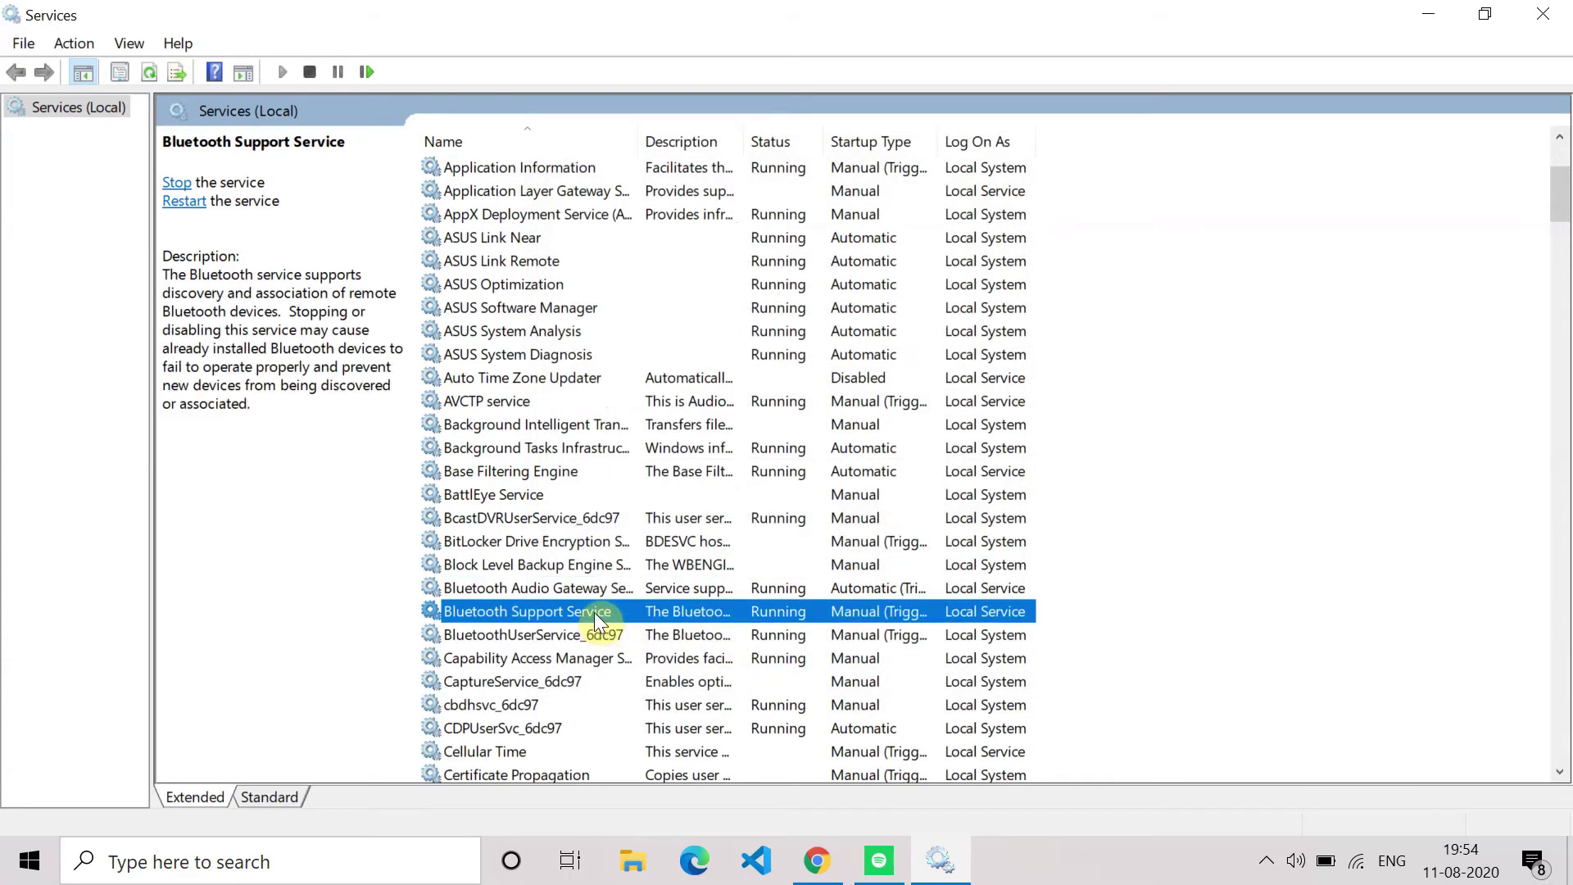
pyautogui.doubleClick(593, 612)
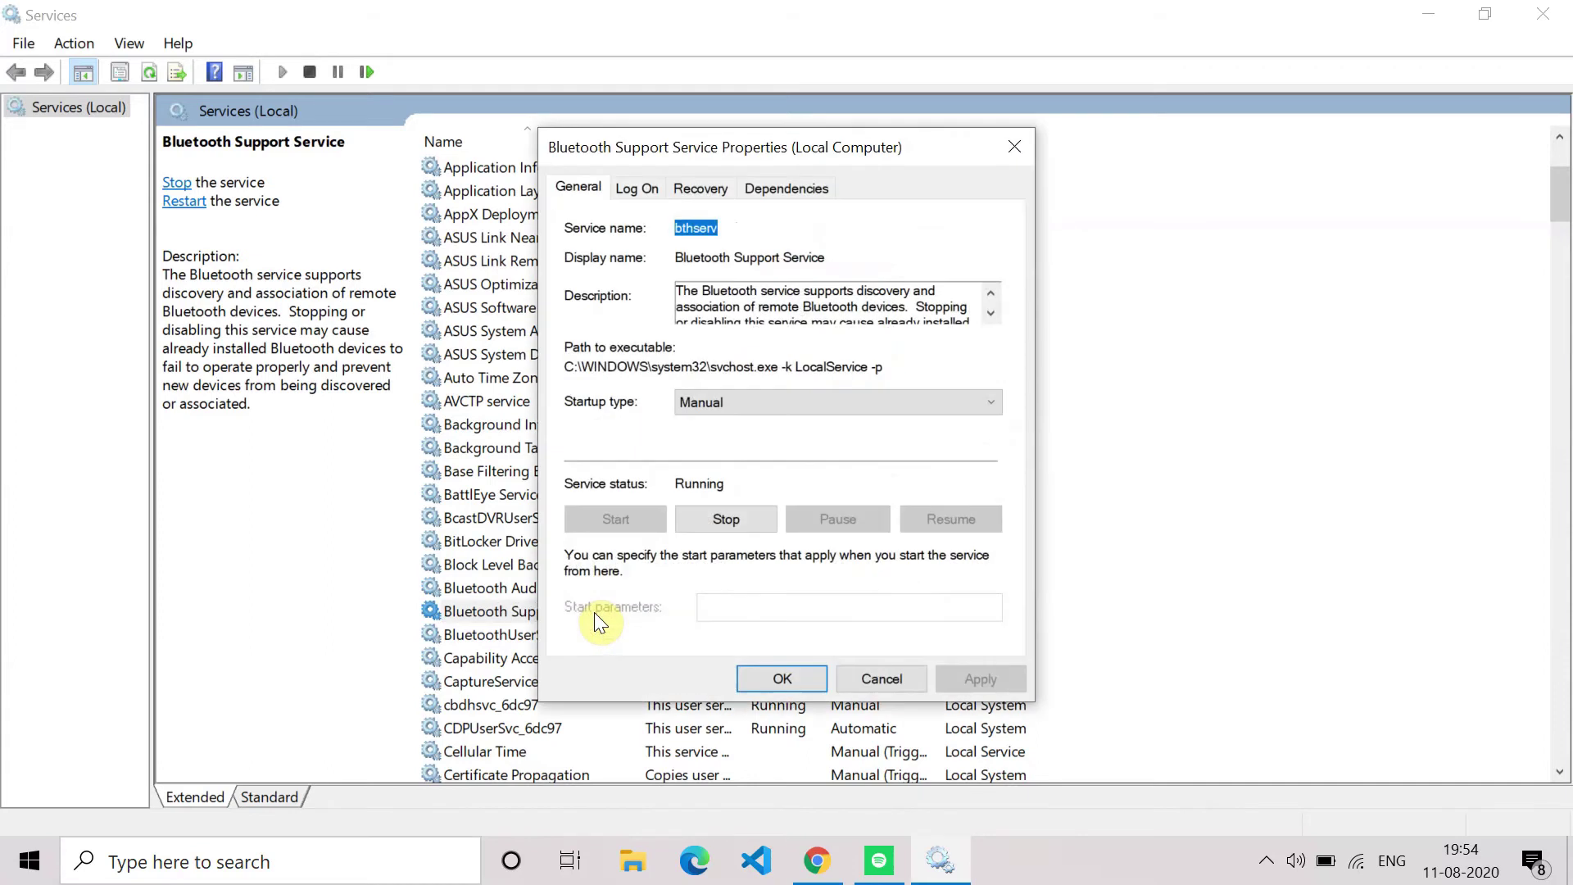
pyautogui.click(721, 396)
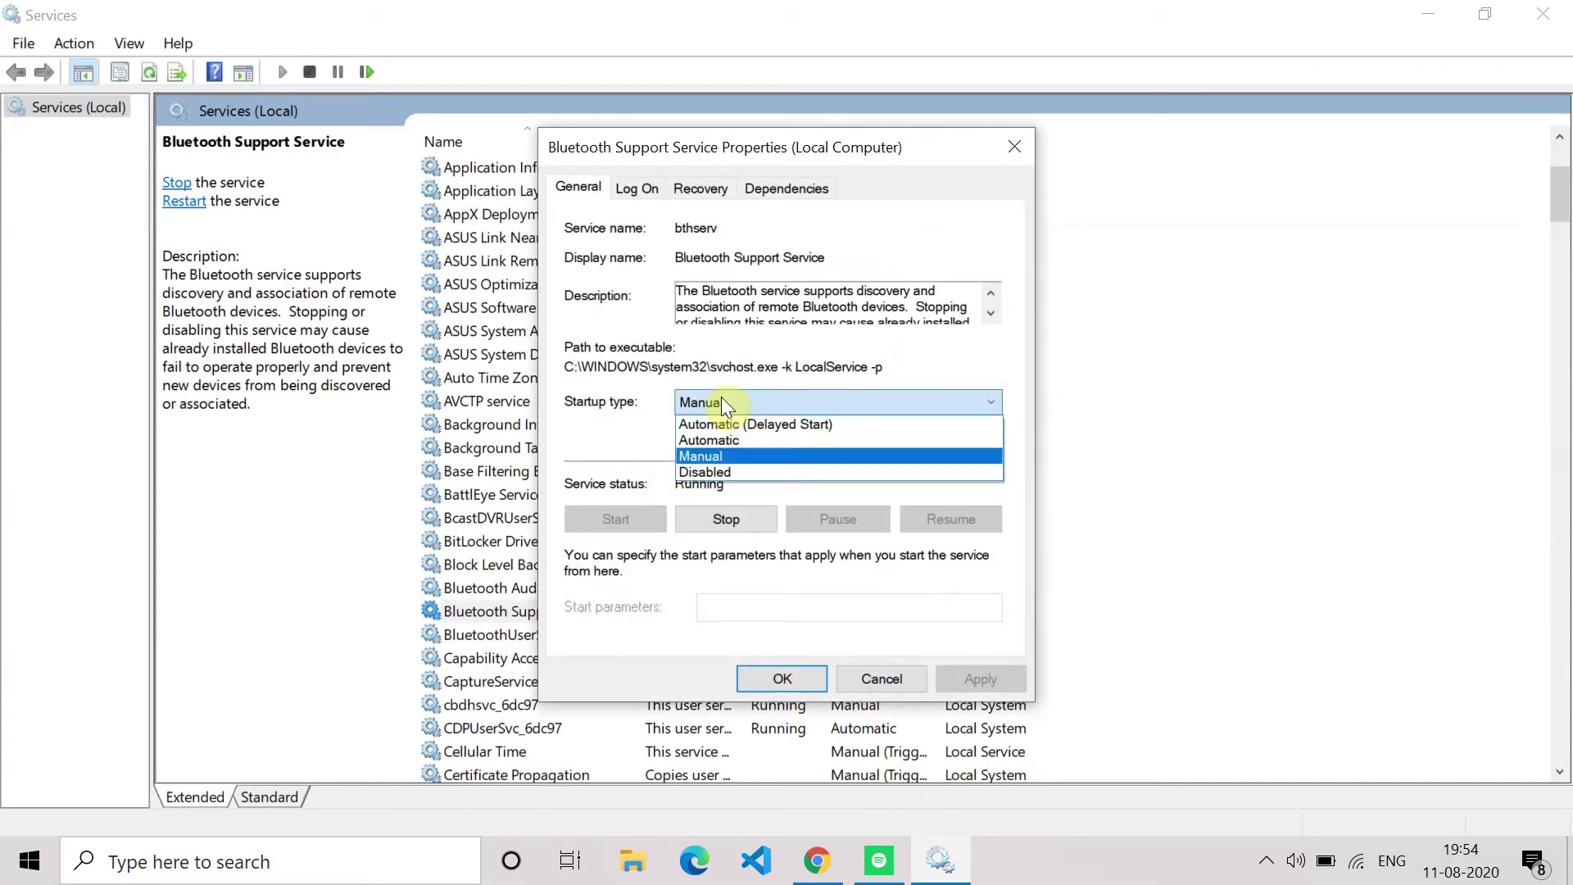
pyautogui.click(726, 443)
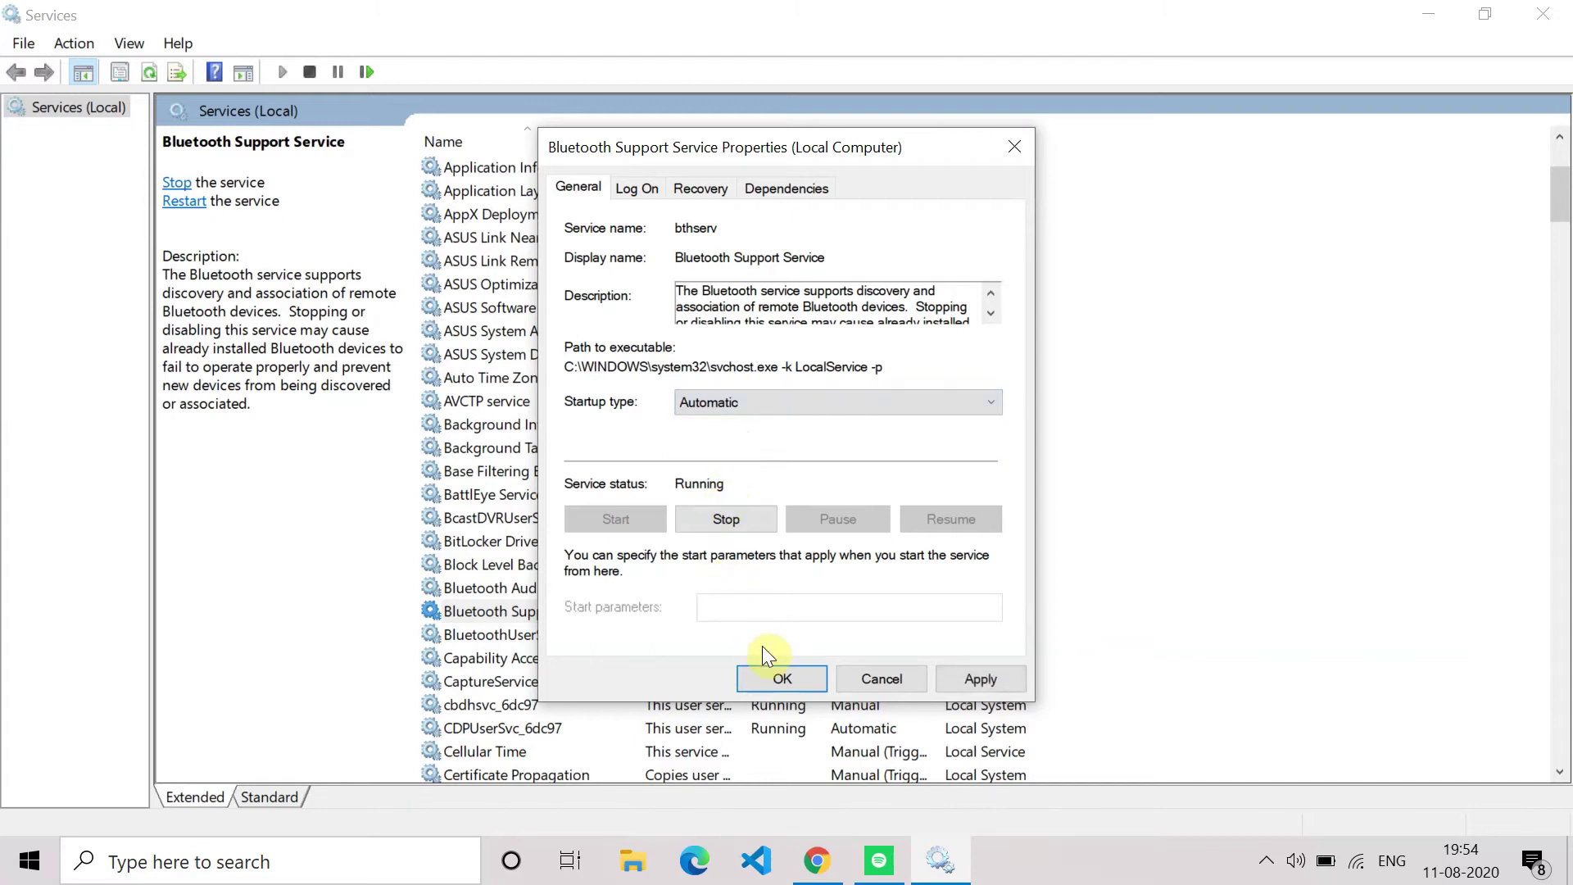
pyautogui.click(982, 680)
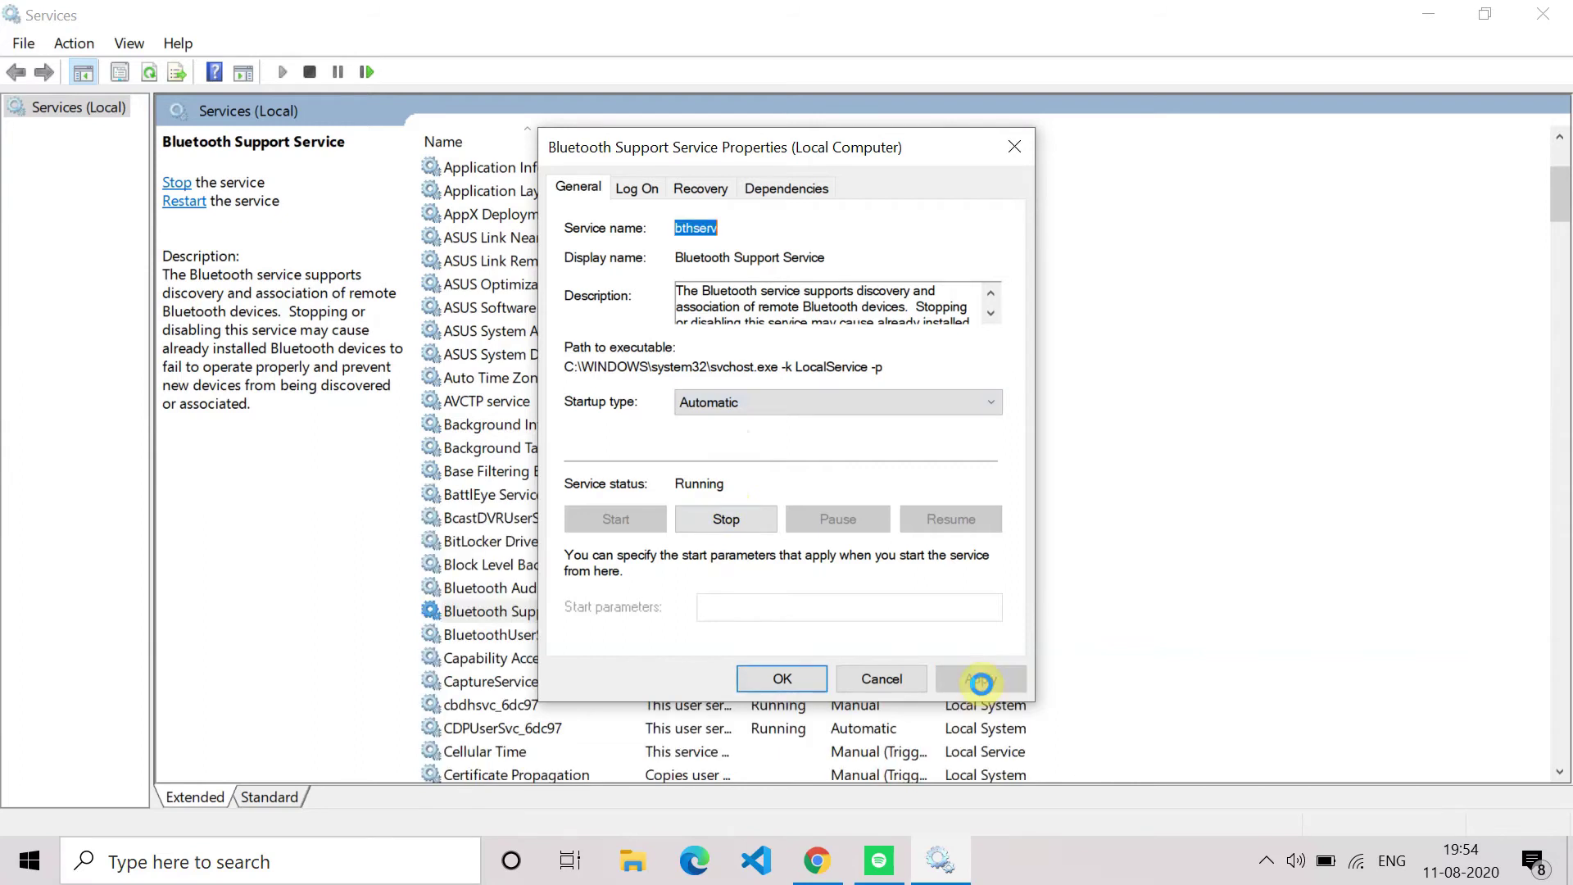
pyautogui.click(793, 677)
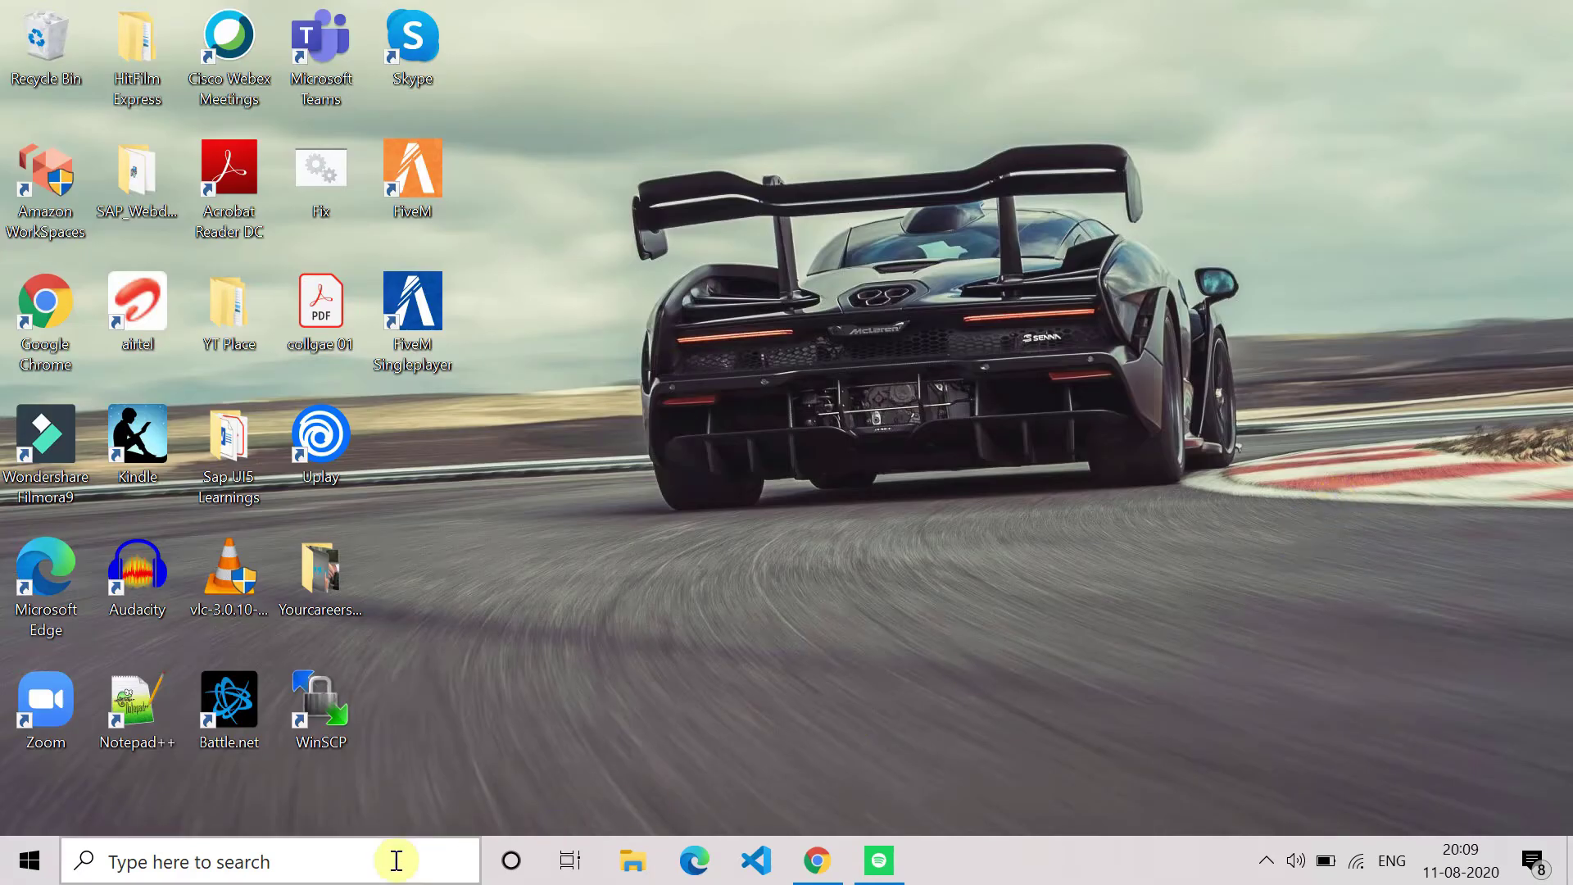
# Step: Search Windows for Device Manager and open it
pyautogui.click(357, 871)
pyautogui.write('dev')
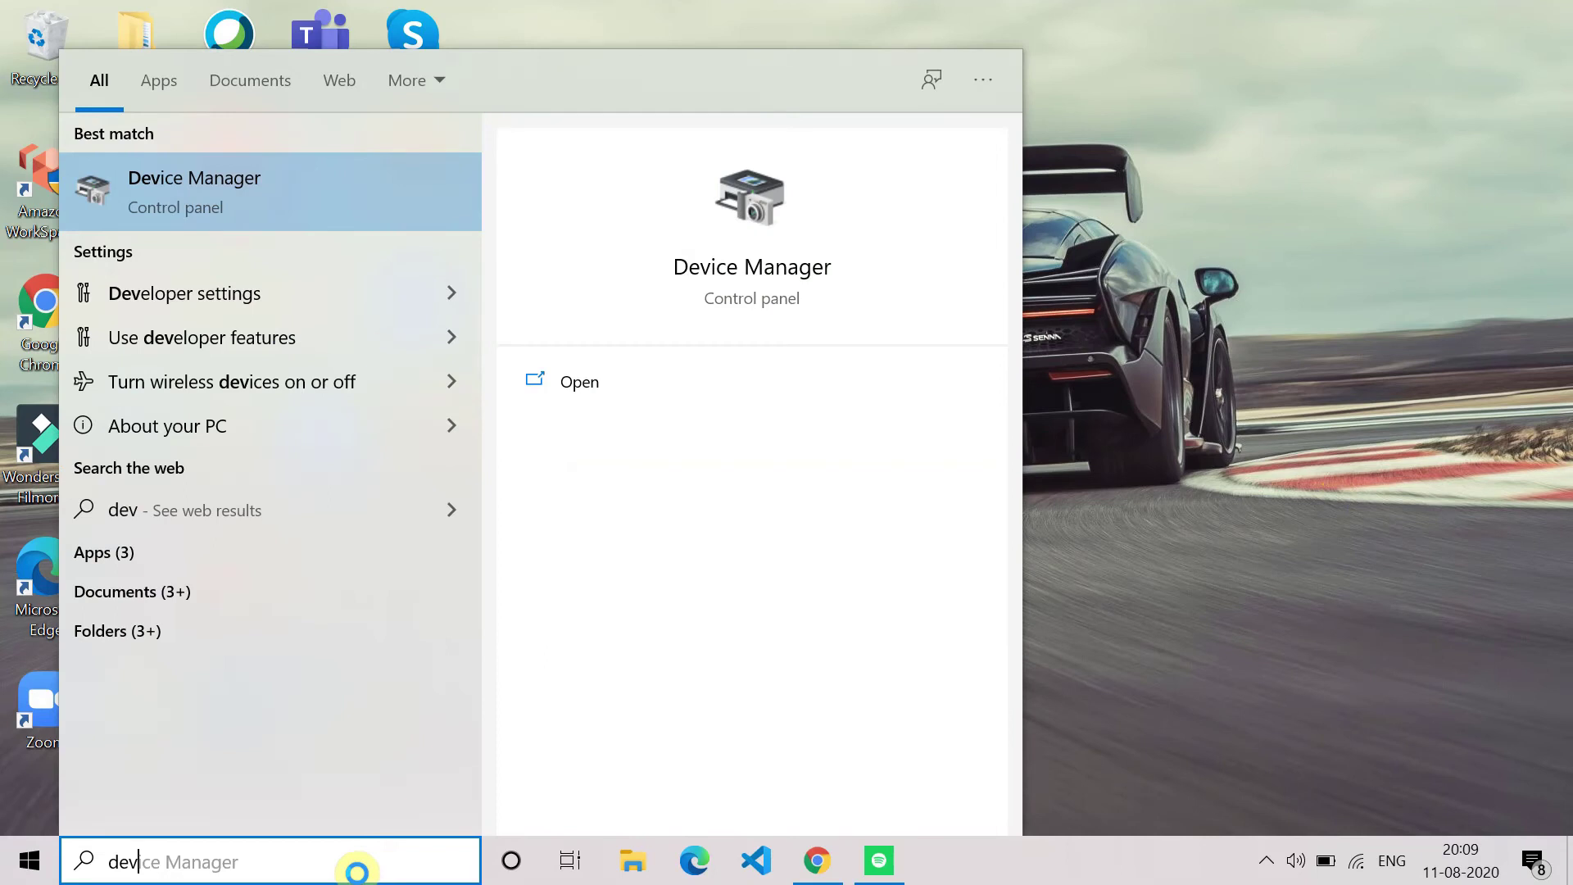
pyautogui.press('Tab')
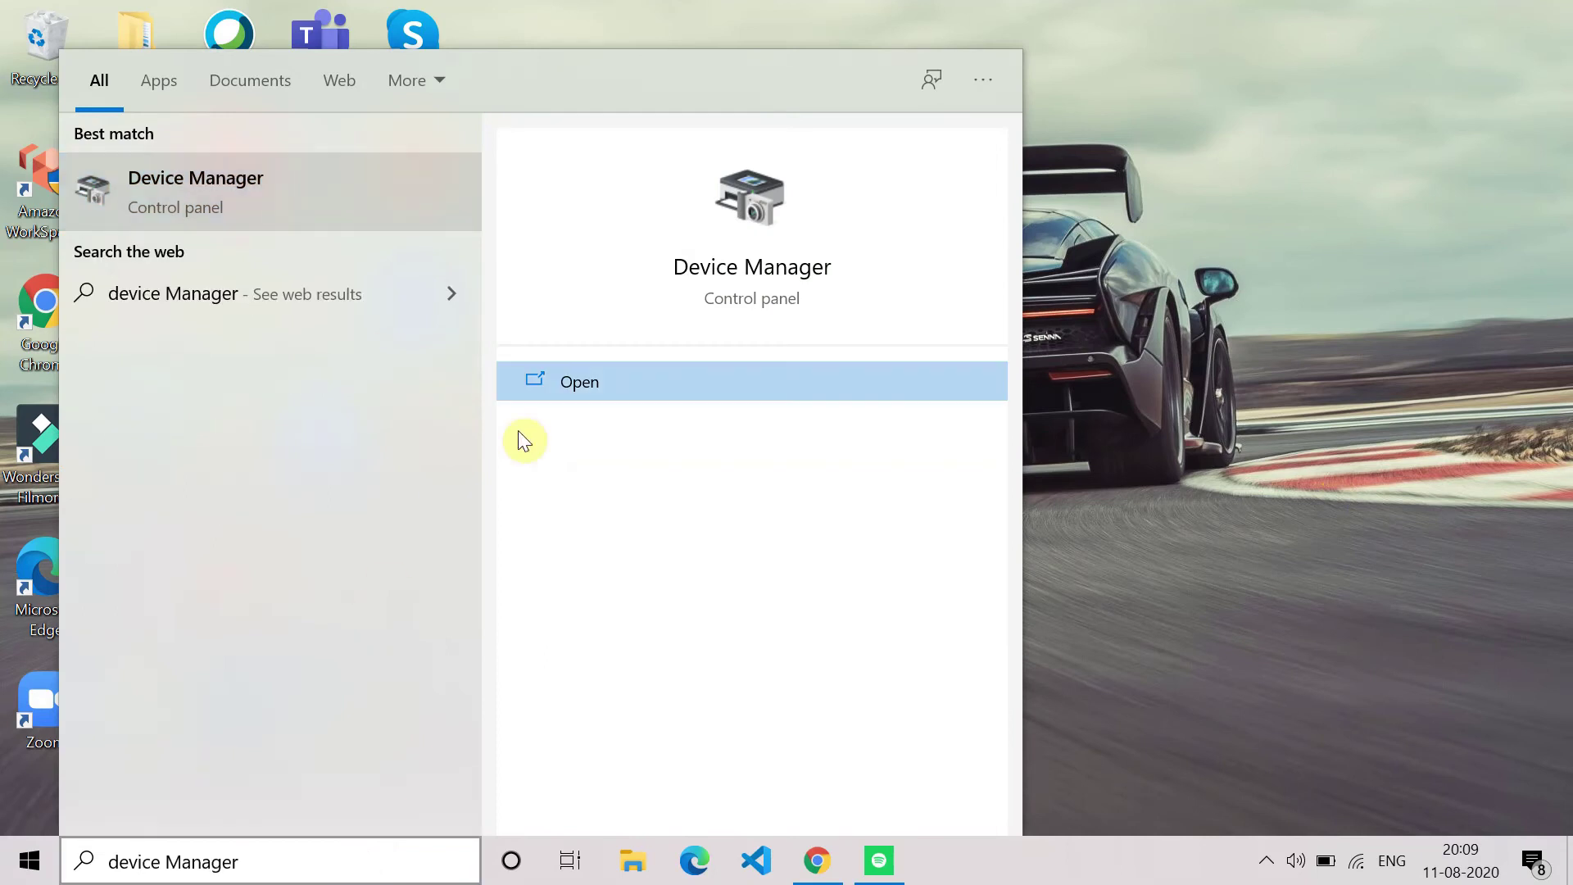
pyautogui.click(573, 385)
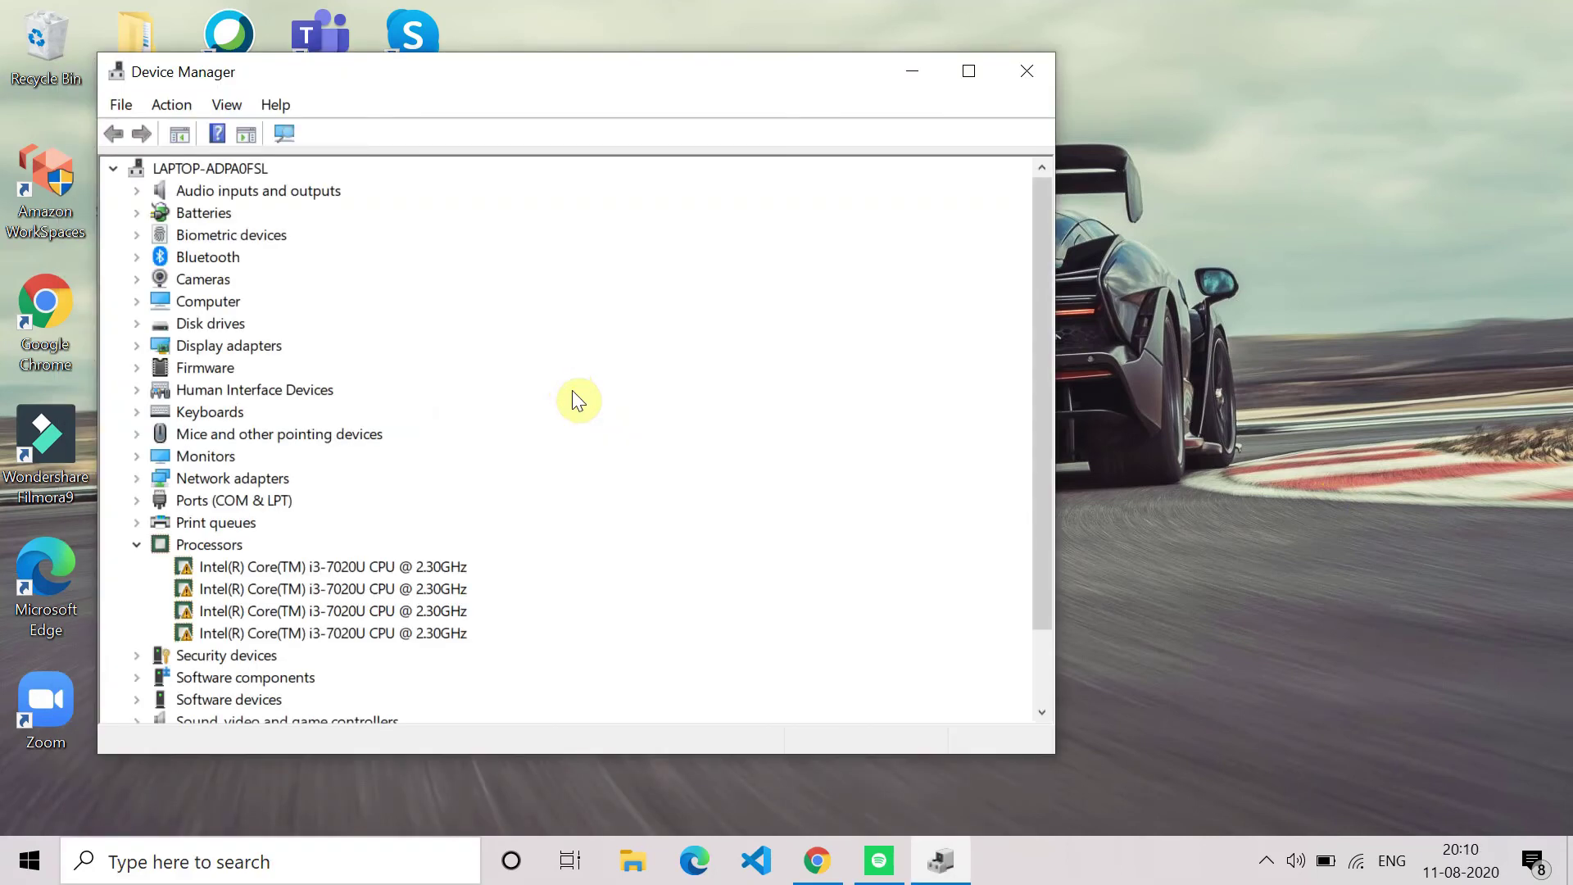
# Step: Expand the Bluetooth category and run an automatic driver update for the Realtek Bluetooth Adapter, then close the update dialog
pyautogui.click(140, 546)
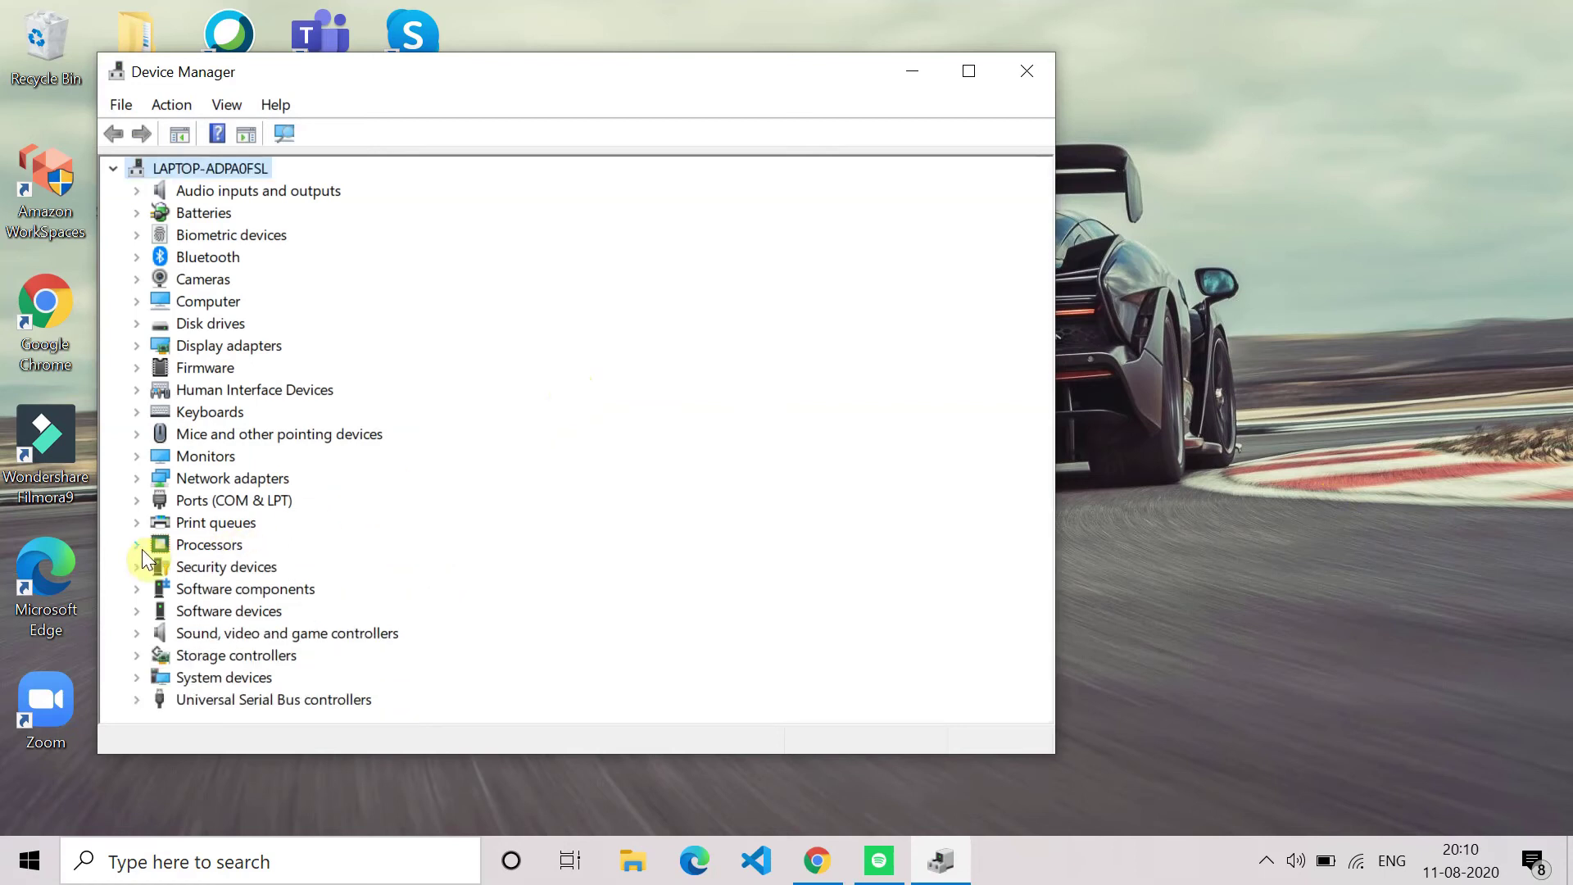
pyautogui.click(136, 257)
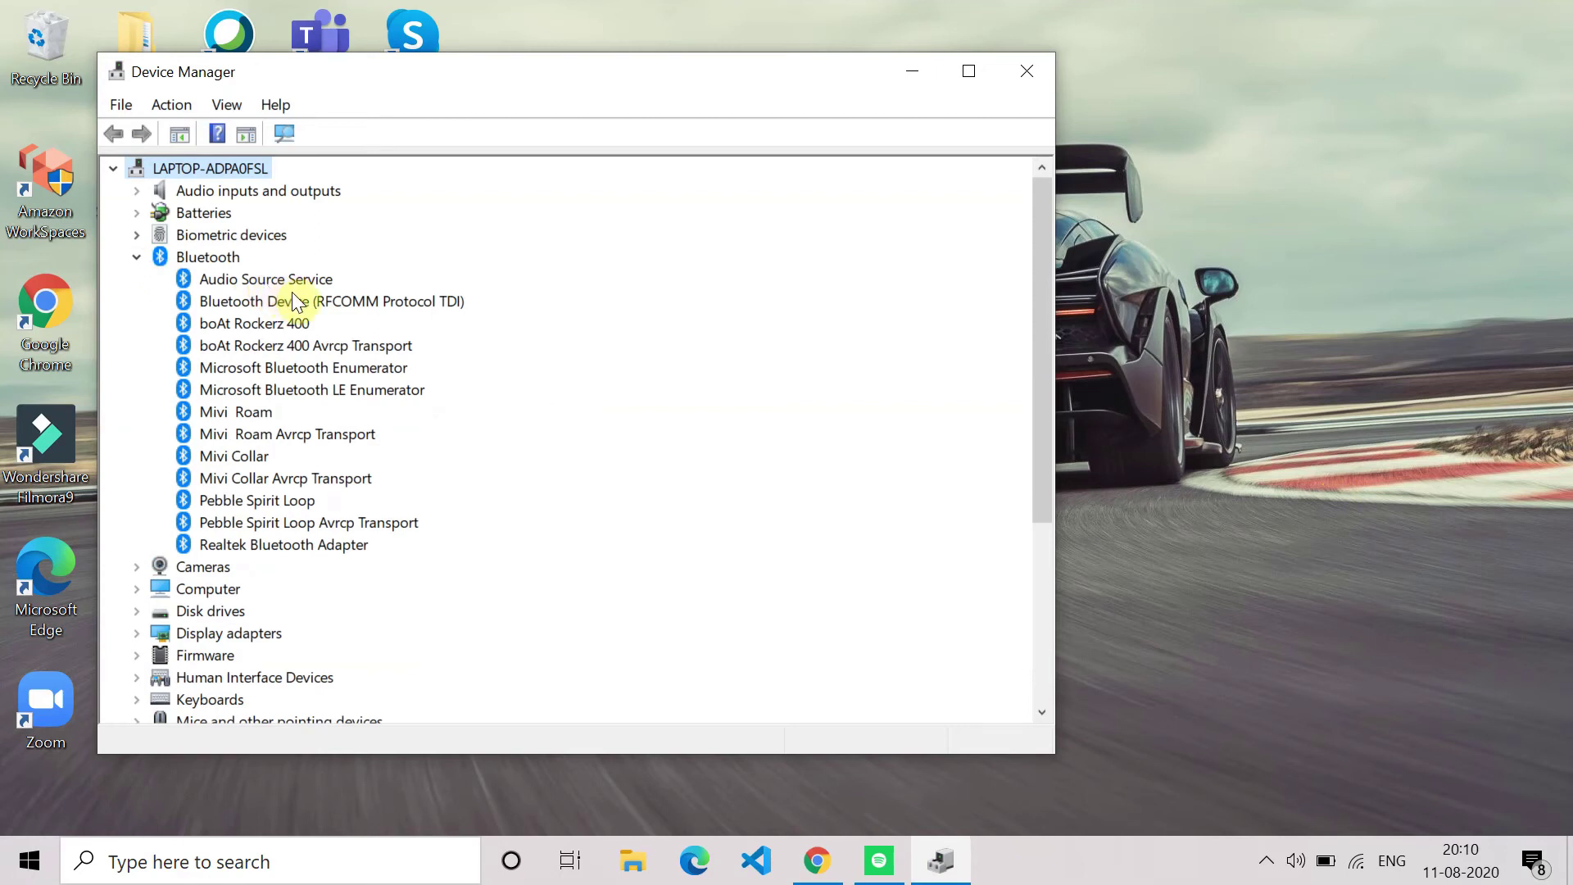
pyautogui.click(248, 544)
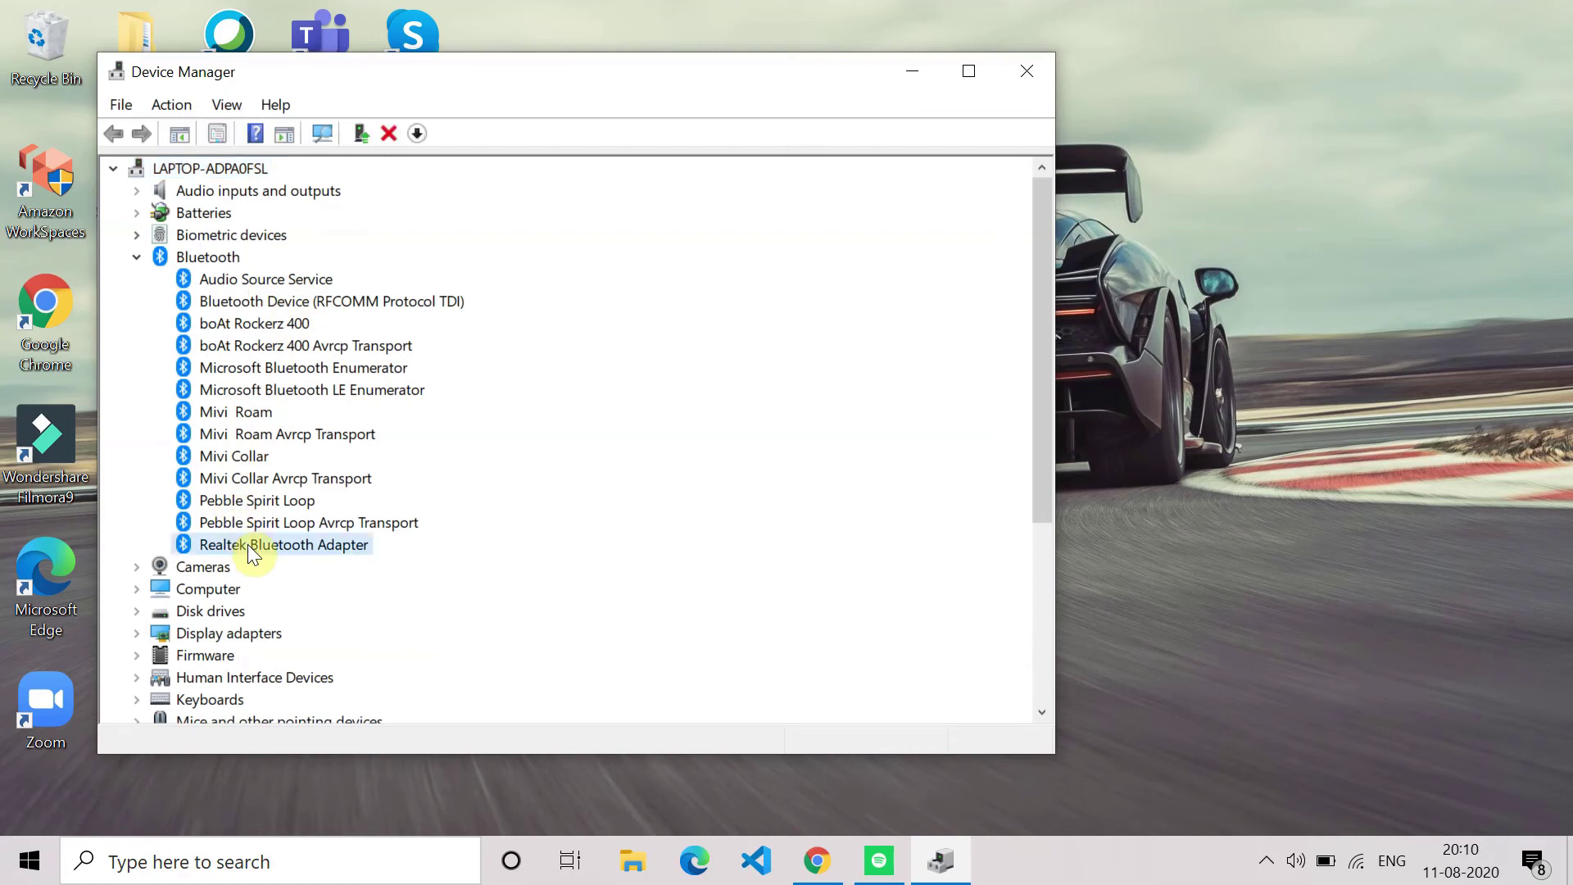
pyautogui.rightClick(247, 544)
pyautogui.click(305, 560)
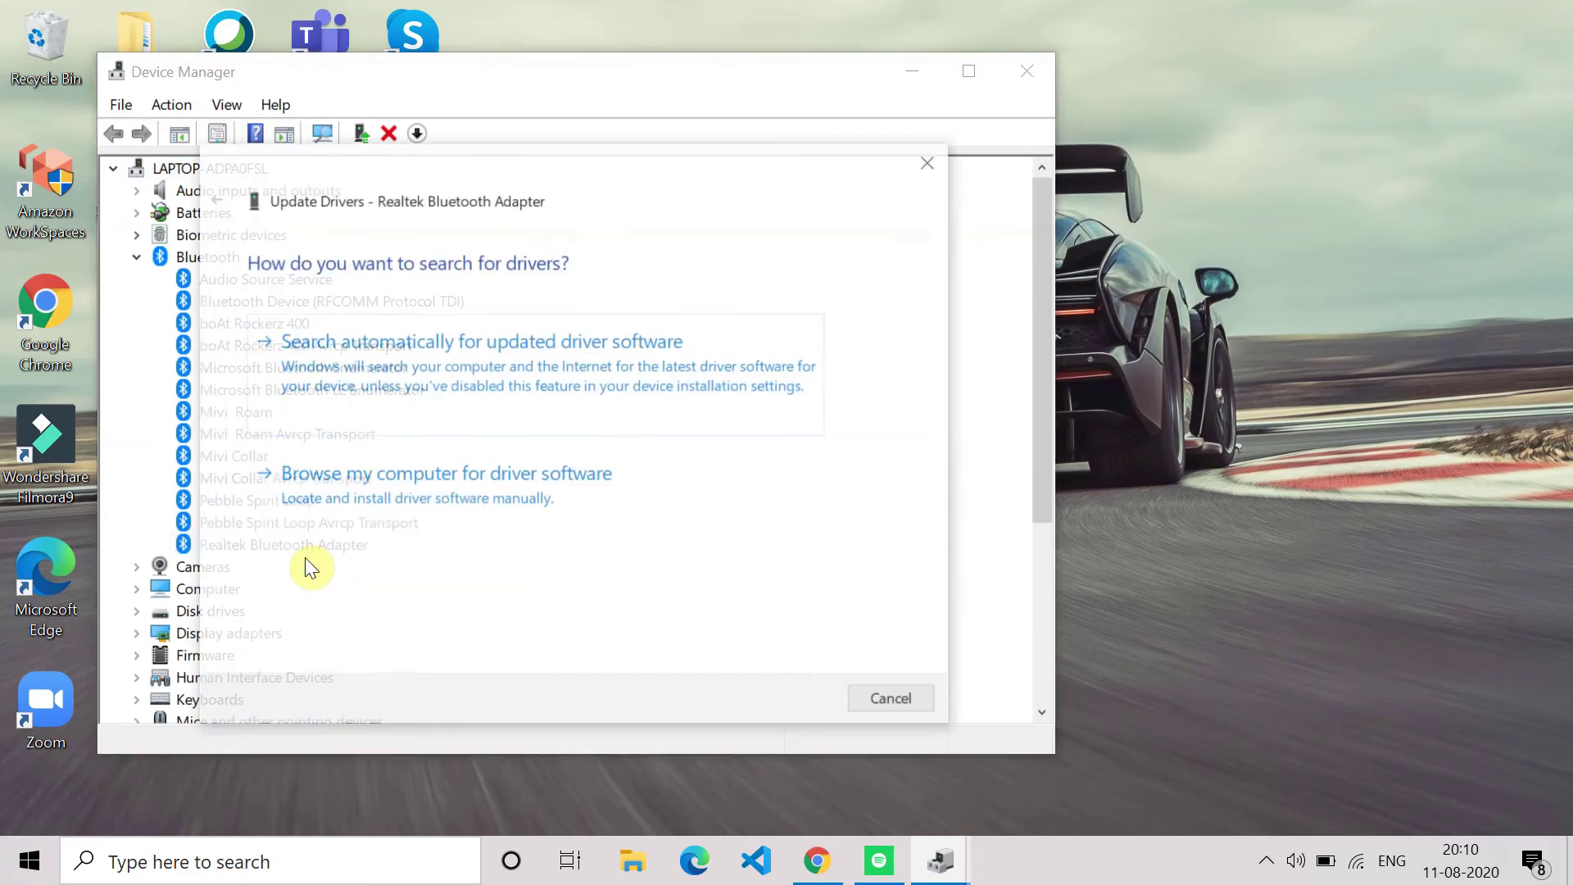
pyautogui.click(600, 377)
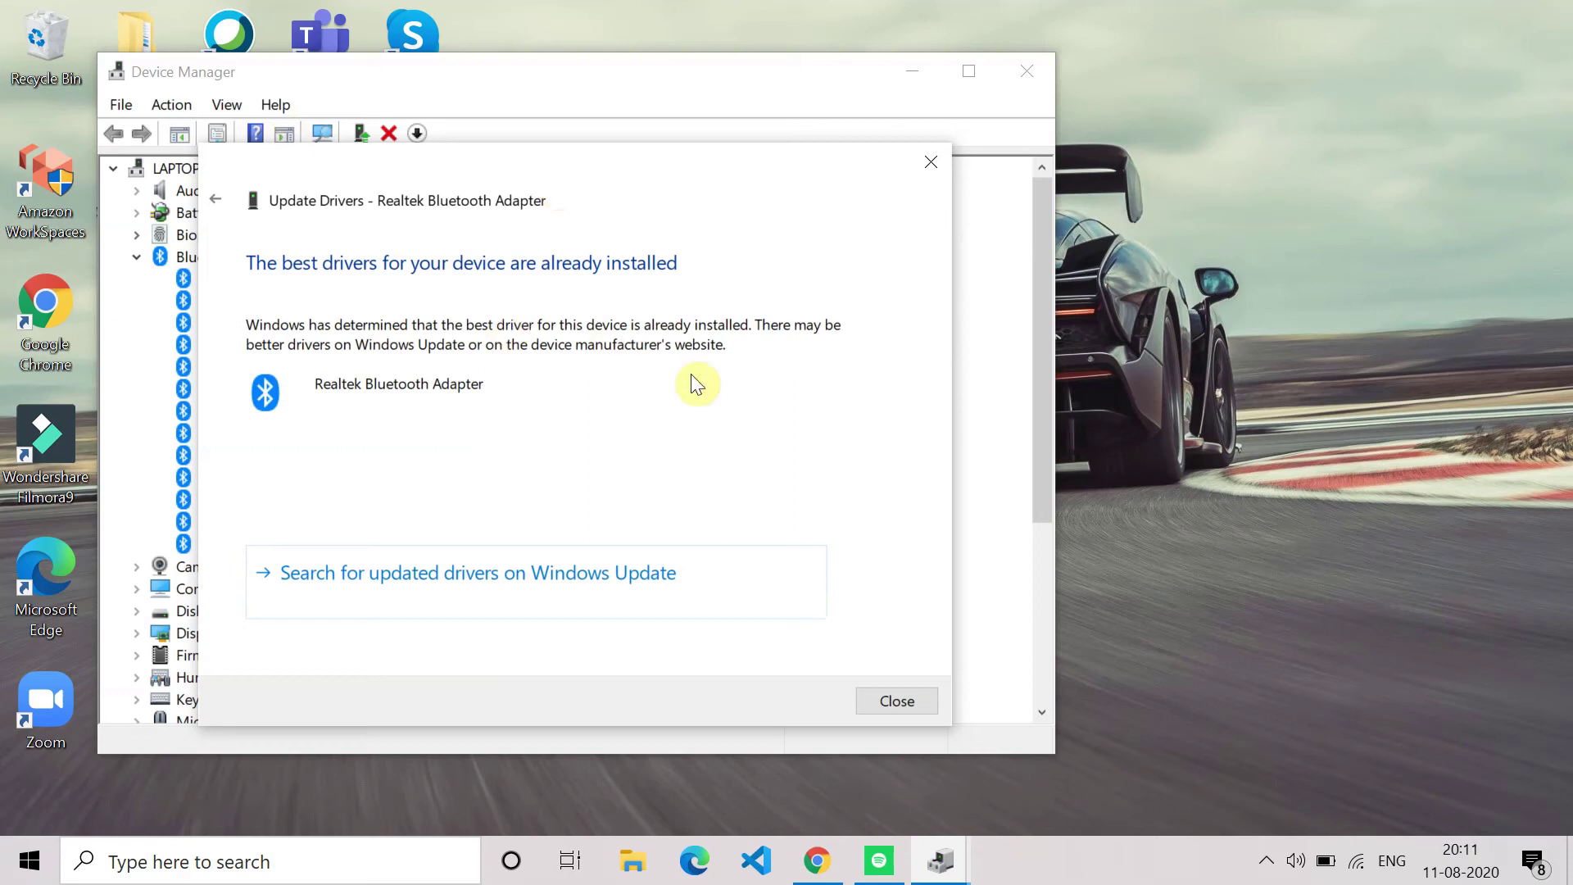
pyautogui.click(898, 701)
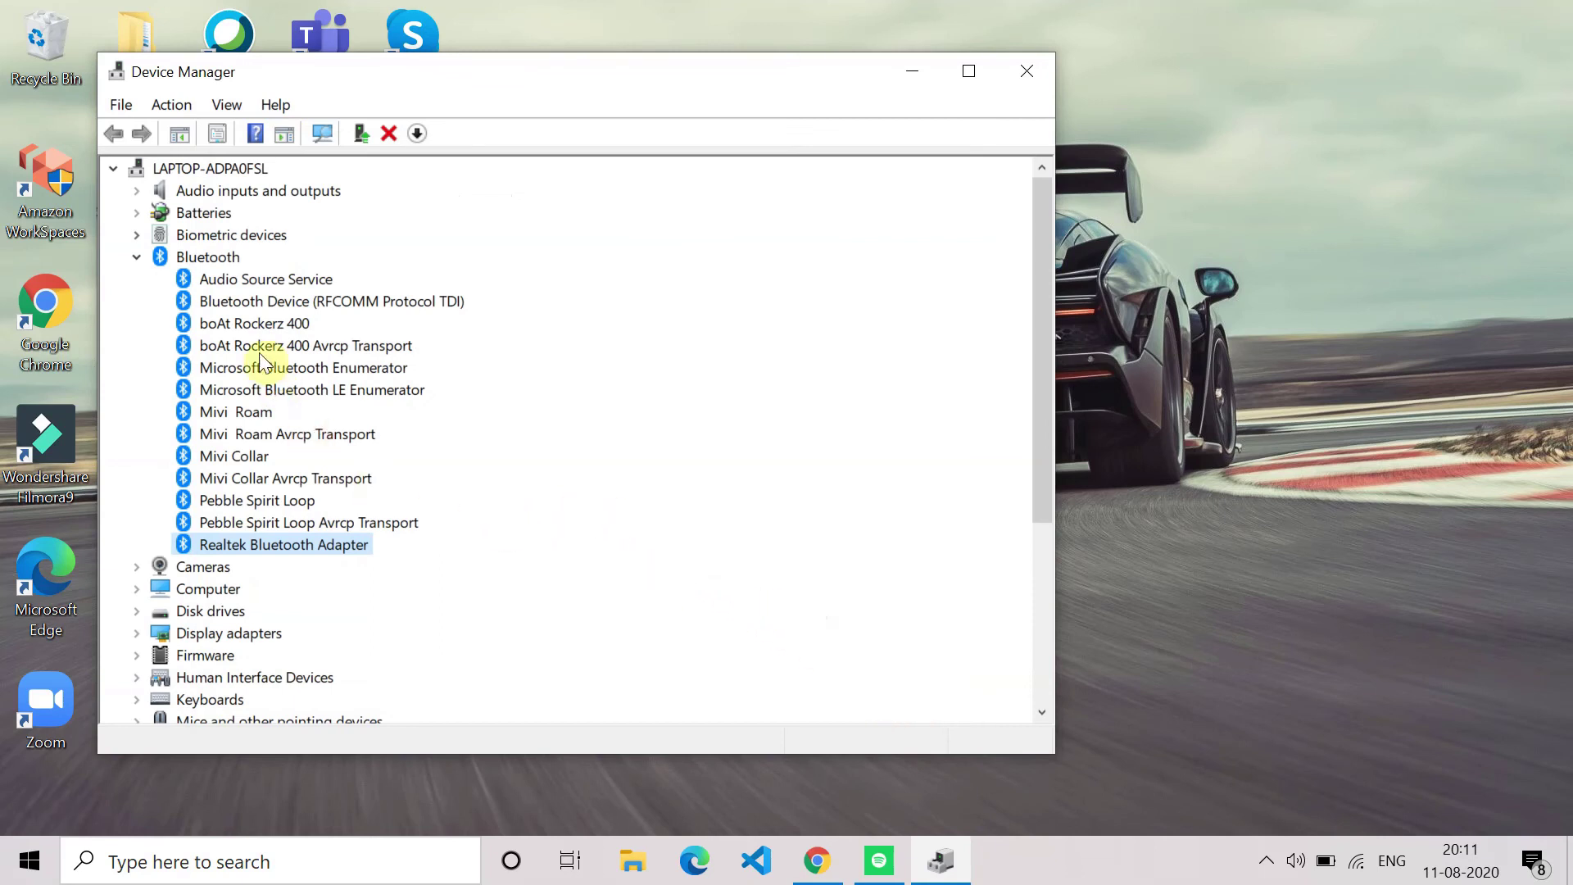
# Step: Run an automatic driver update for Bluetooth Device (RFCOMM Protocol TDI) and close the update dialog
pyautogui.click(281, 302)
pyautogui.rightClick(280, 305)
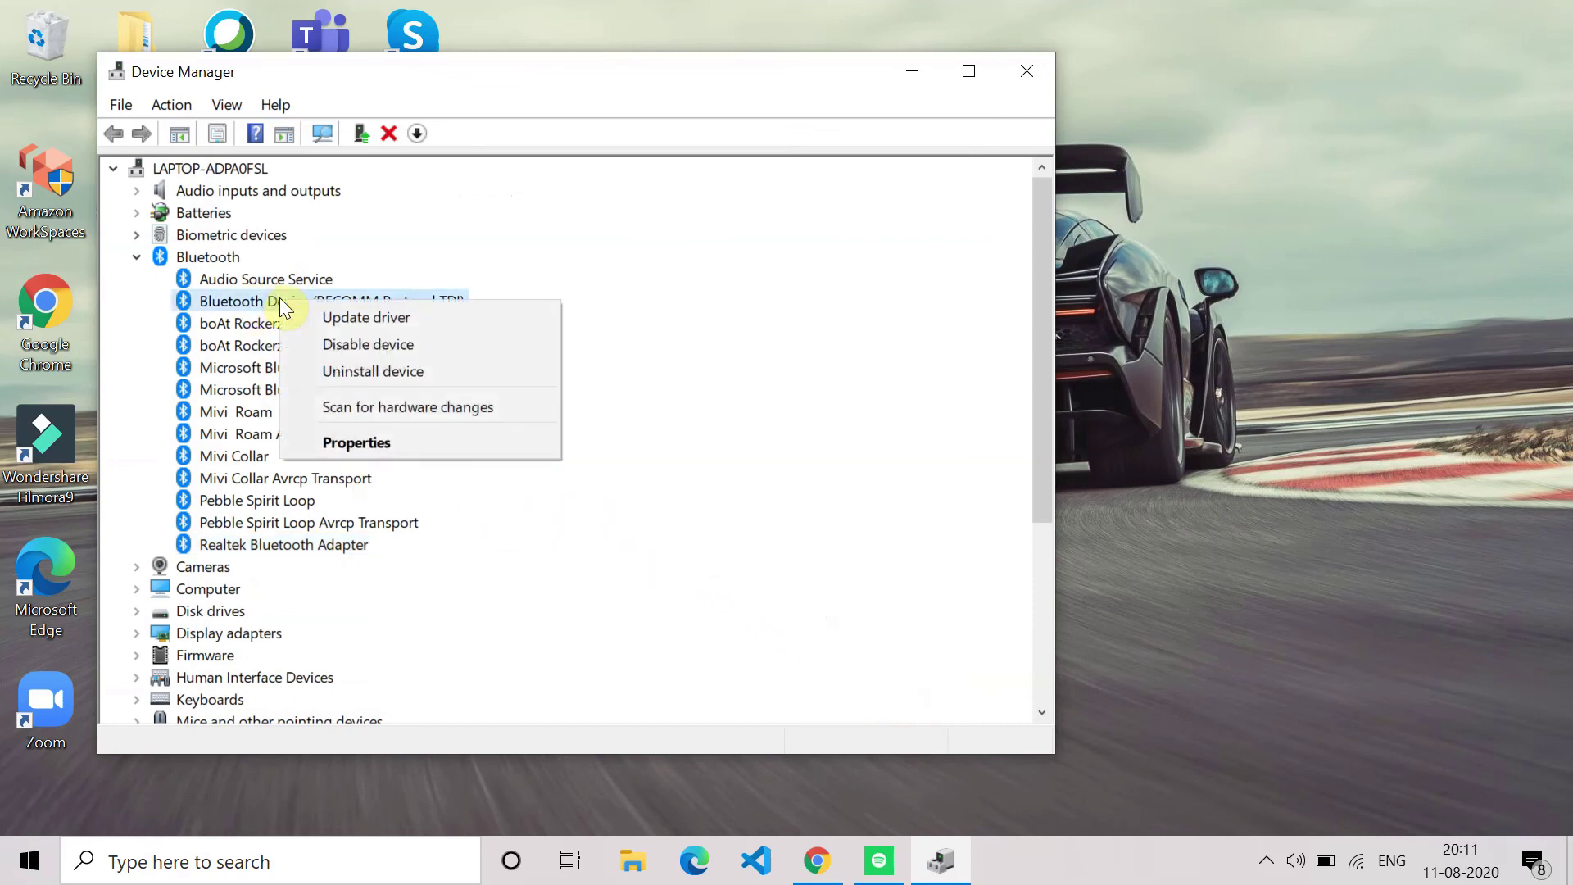
pyautogui.click(356, 326)
pyautogui.click(530, 368)
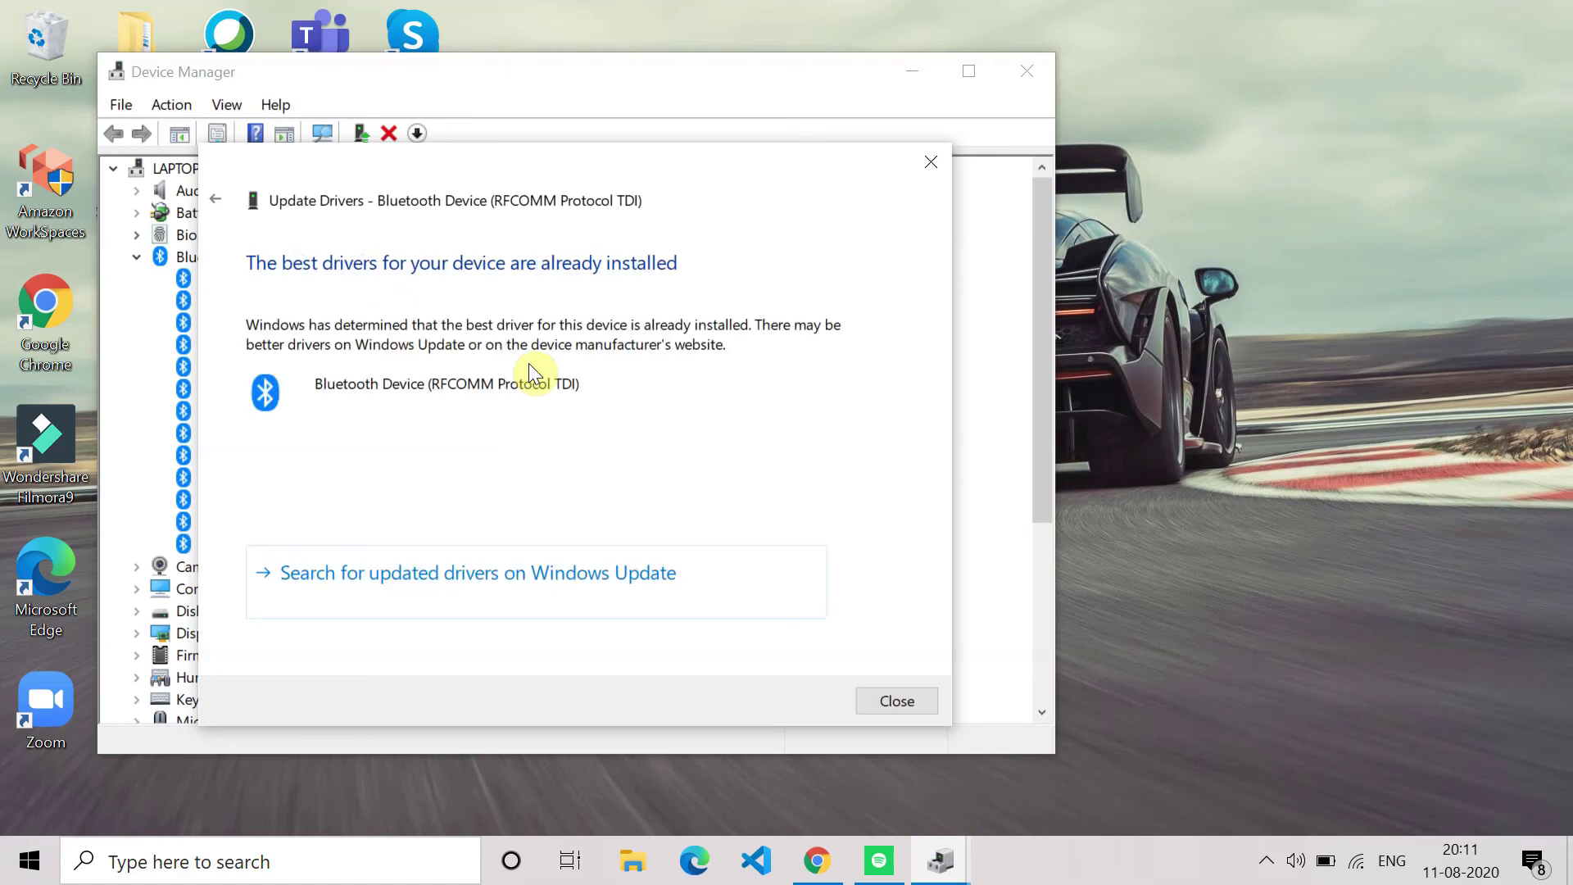
pyautogui.click(899, 699)
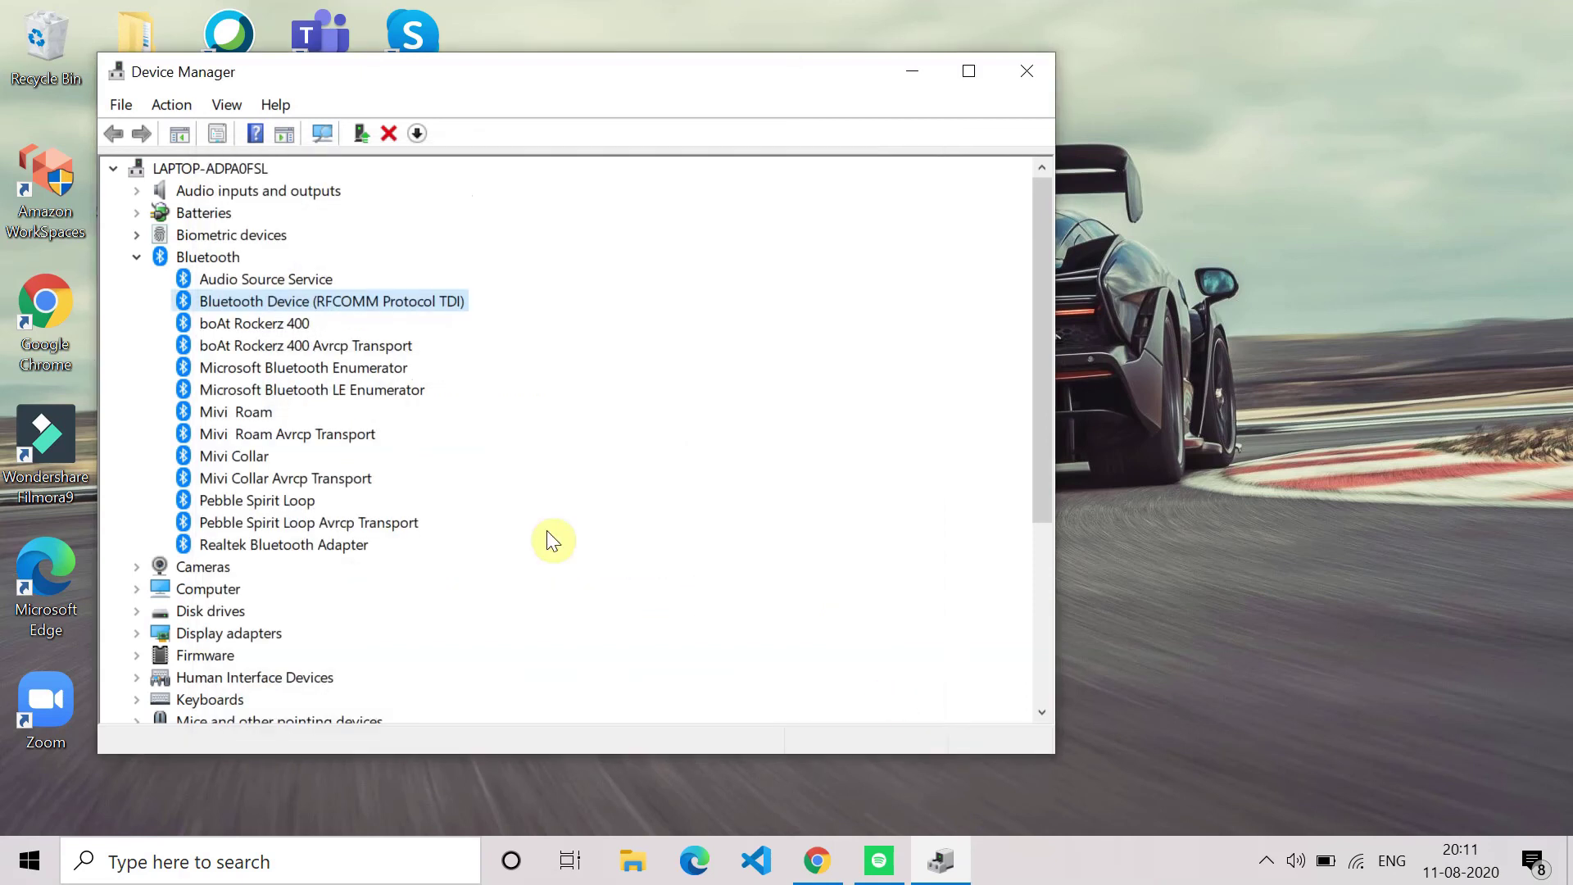
pyautogui.click(310, 549)
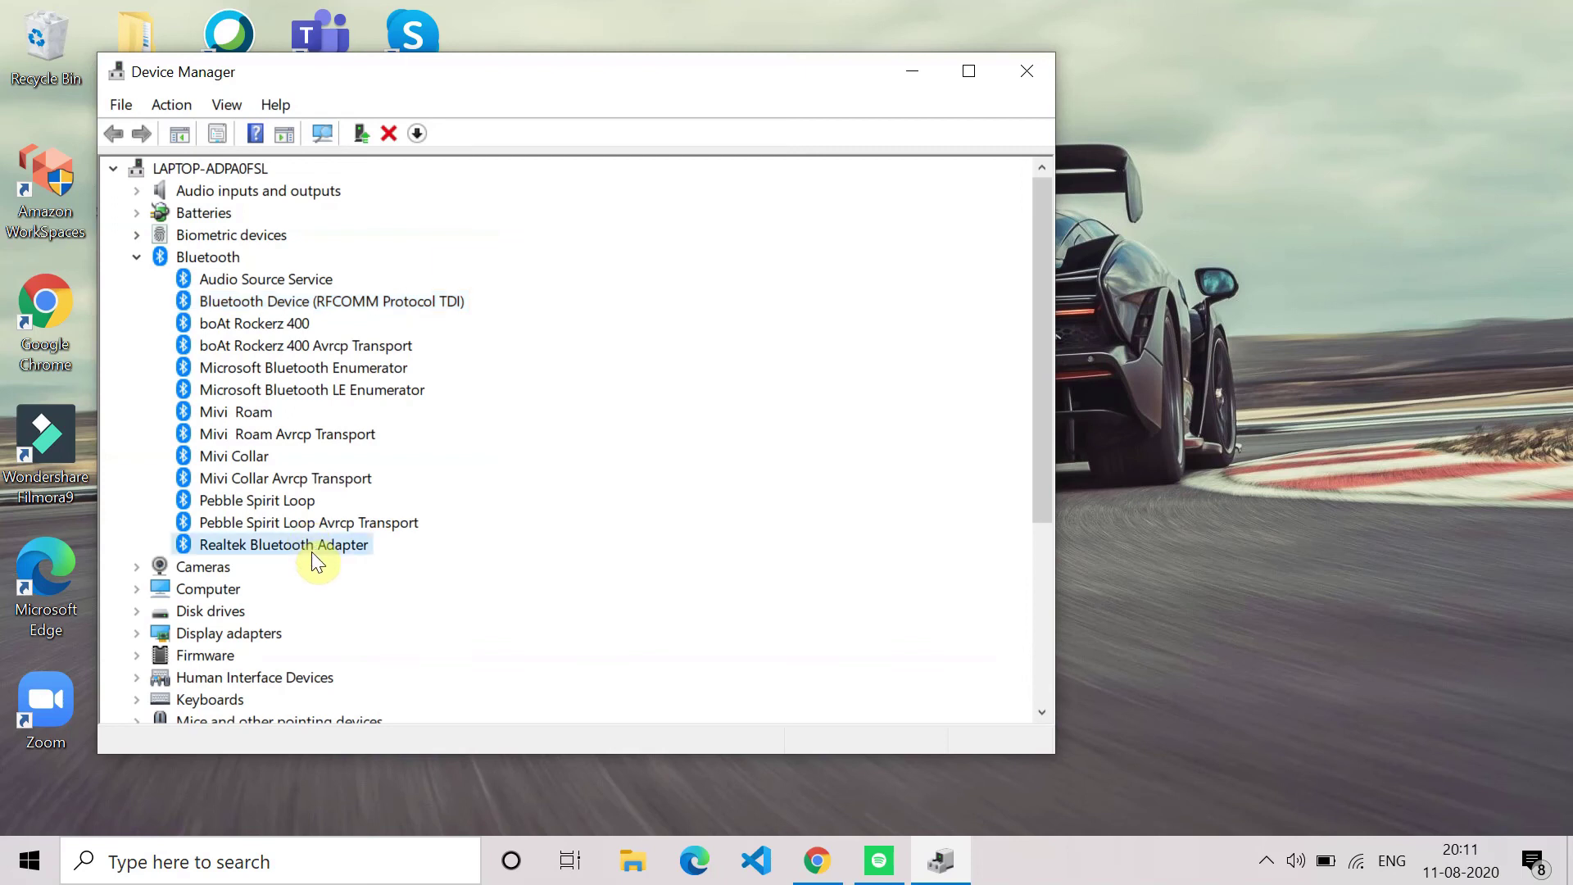
pyautogui.rightClick(304, 552)
pyautogui.click(400, 623)
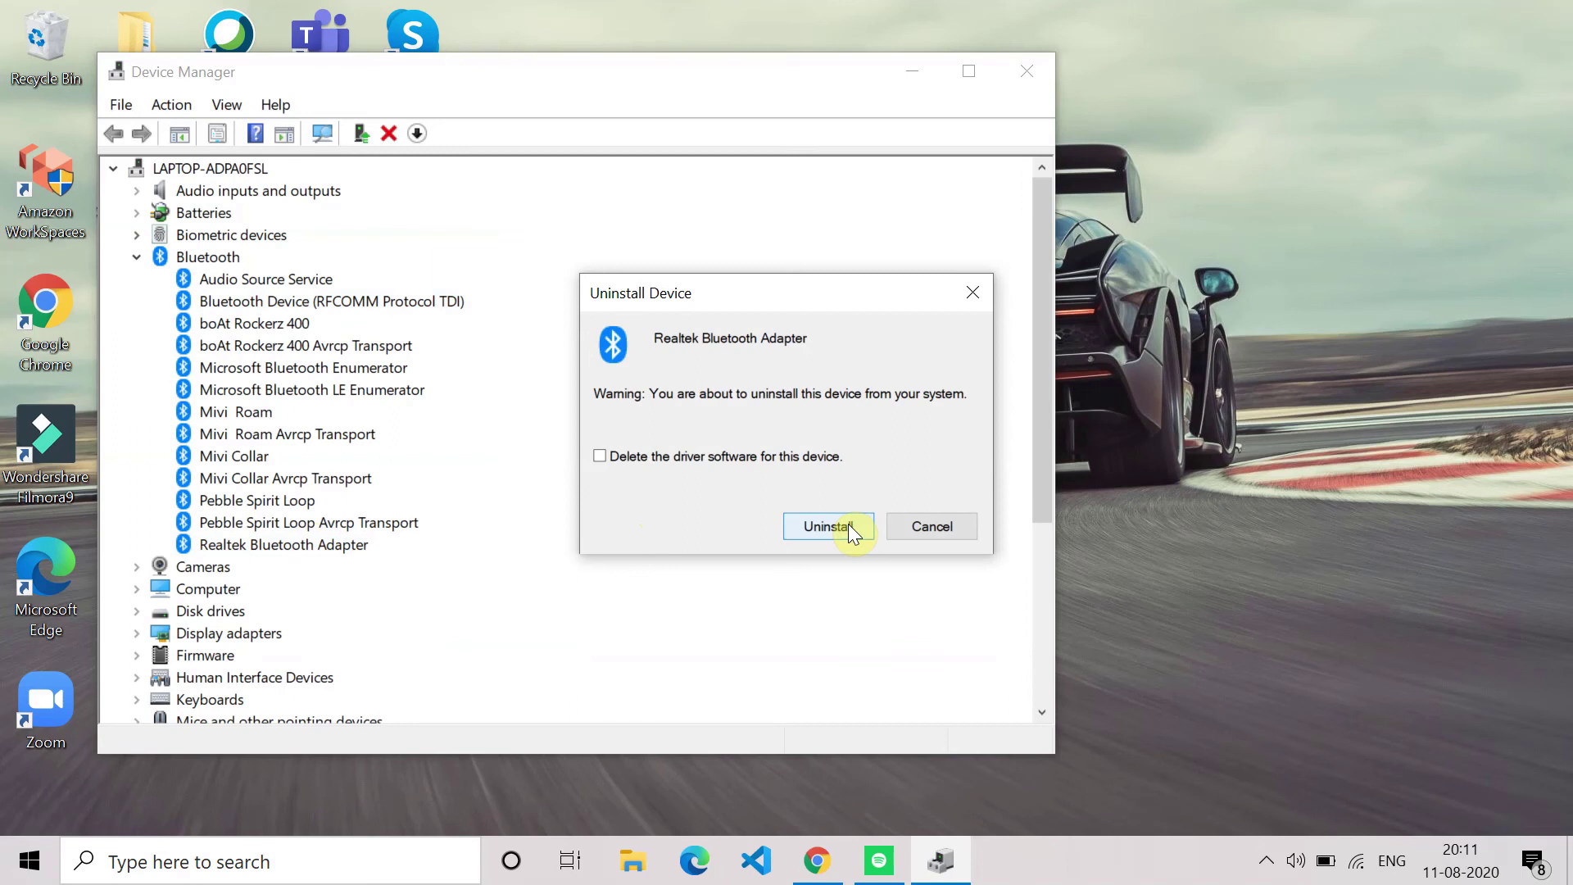
pyautogui.click(930, 525)
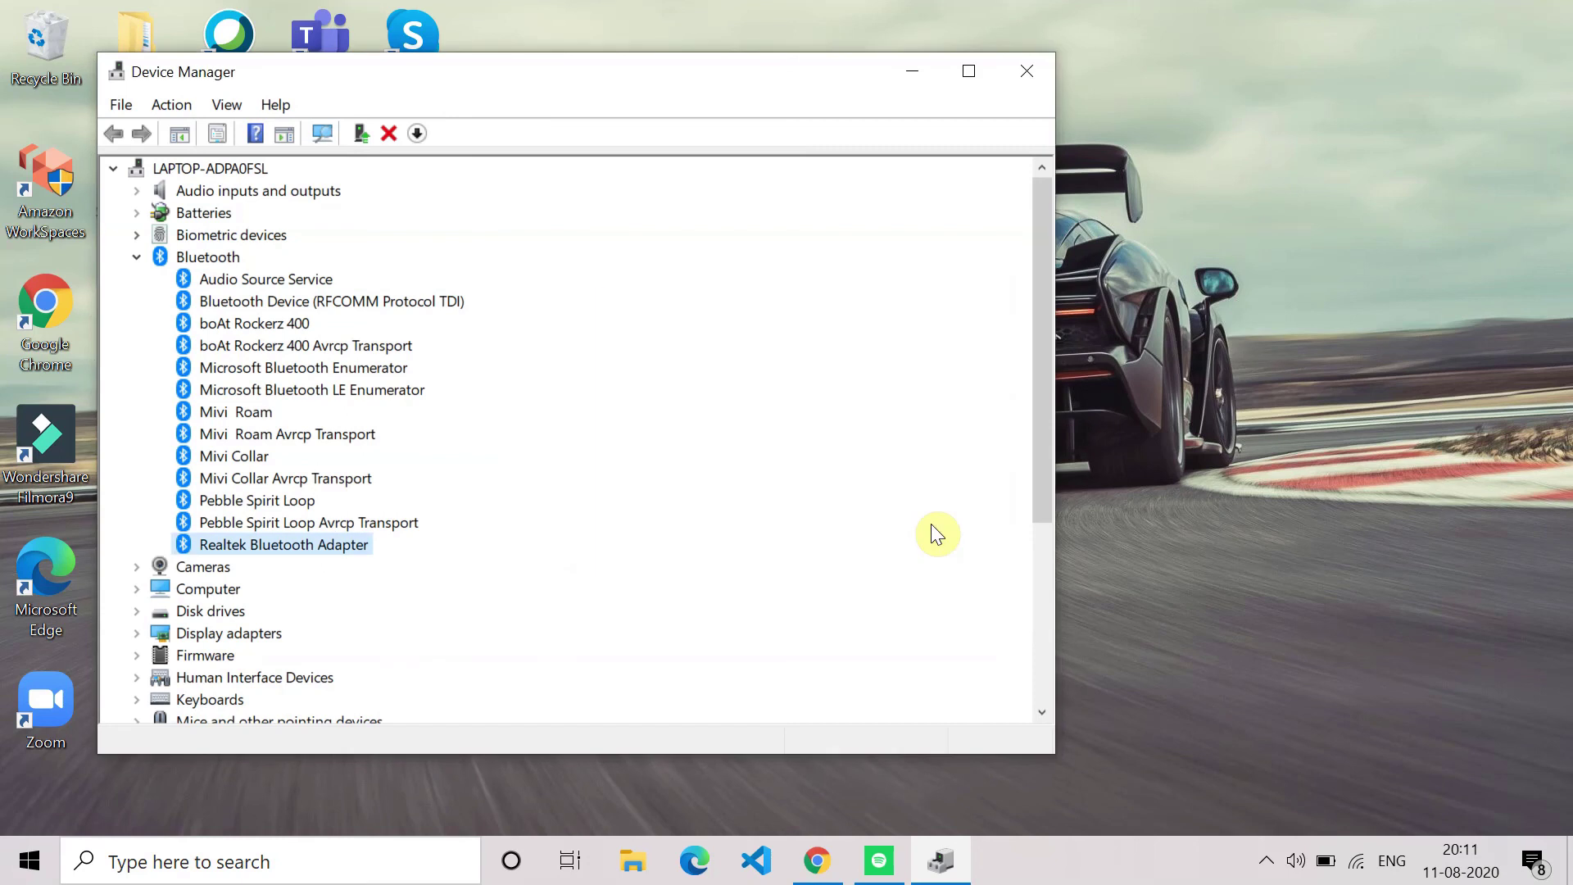
# Step: Close Device Manager
pyautogui.click(1028, 72)
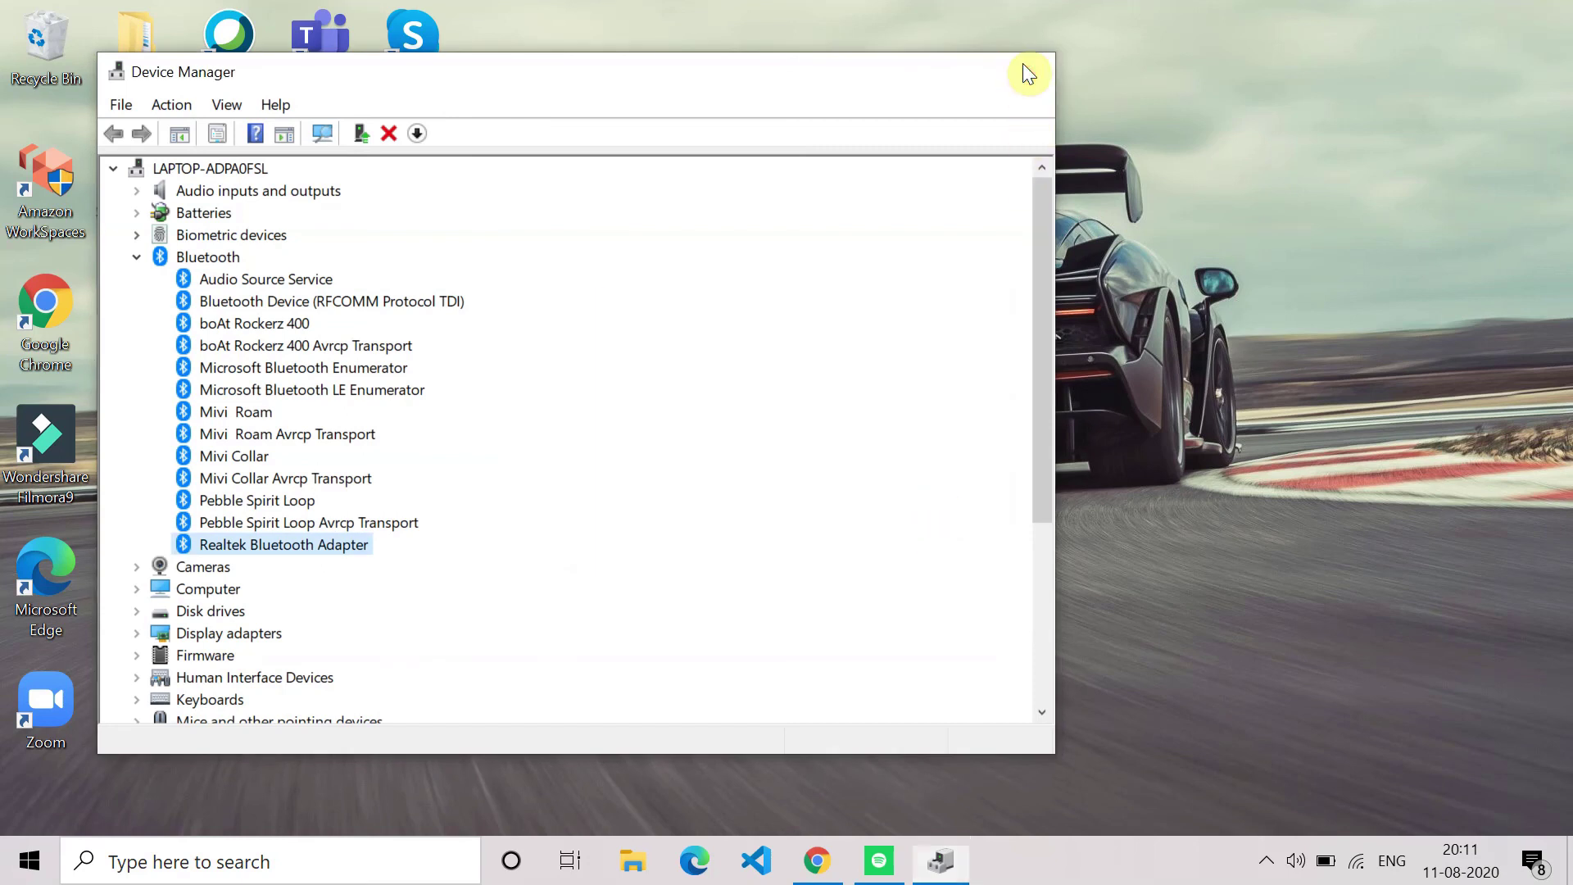